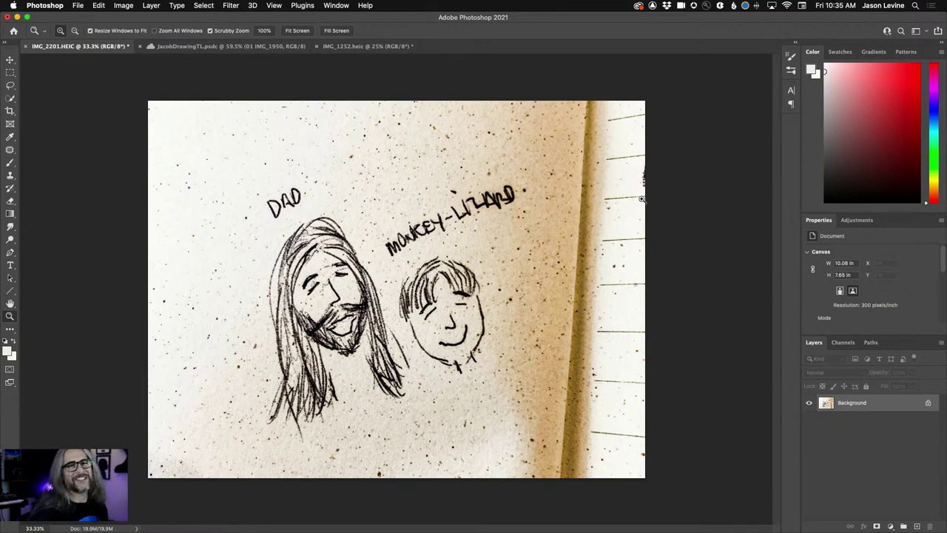
Step: Switch to the drawing timeline document and examine the 01 IMG_1950 smart object's photo and Camera Raw adjustments, keeping its settings
left_click(218, 48)
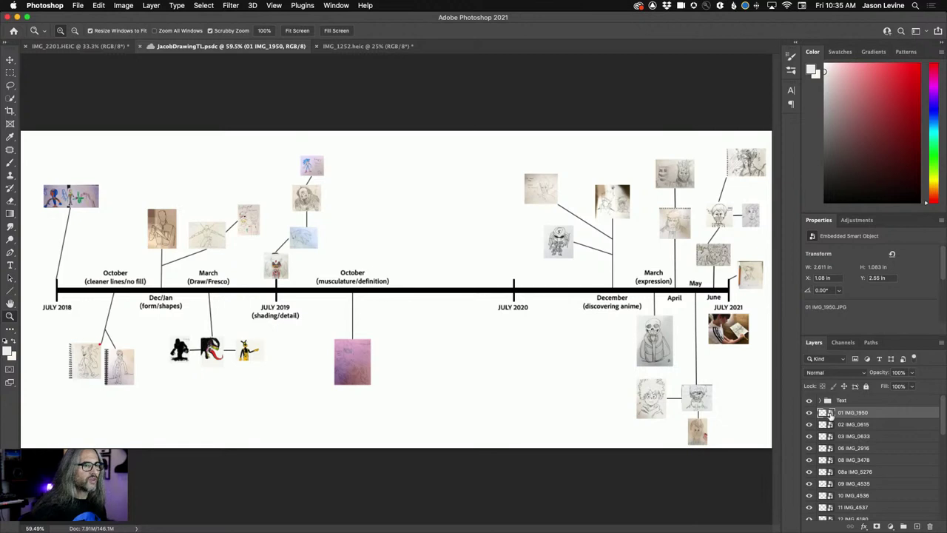
double_click(830, 415)
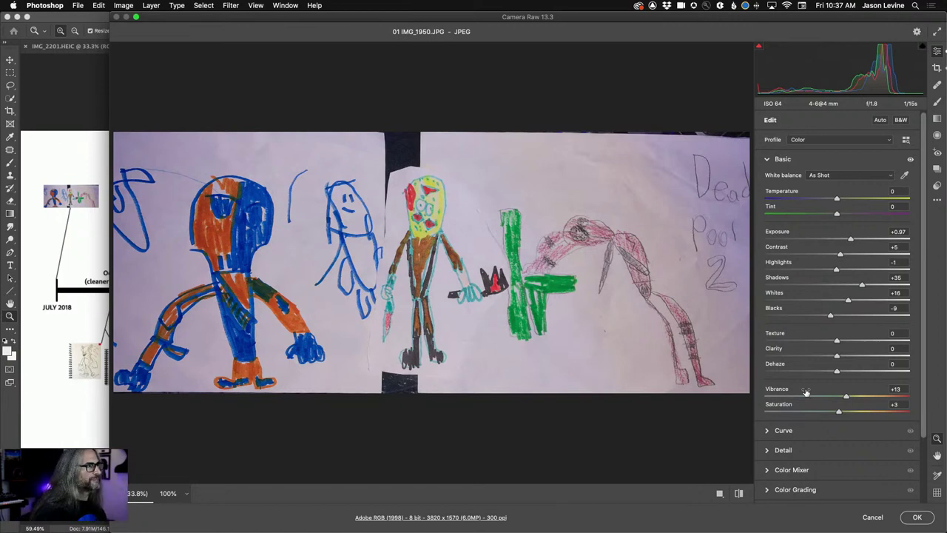
left_click(872, 517)
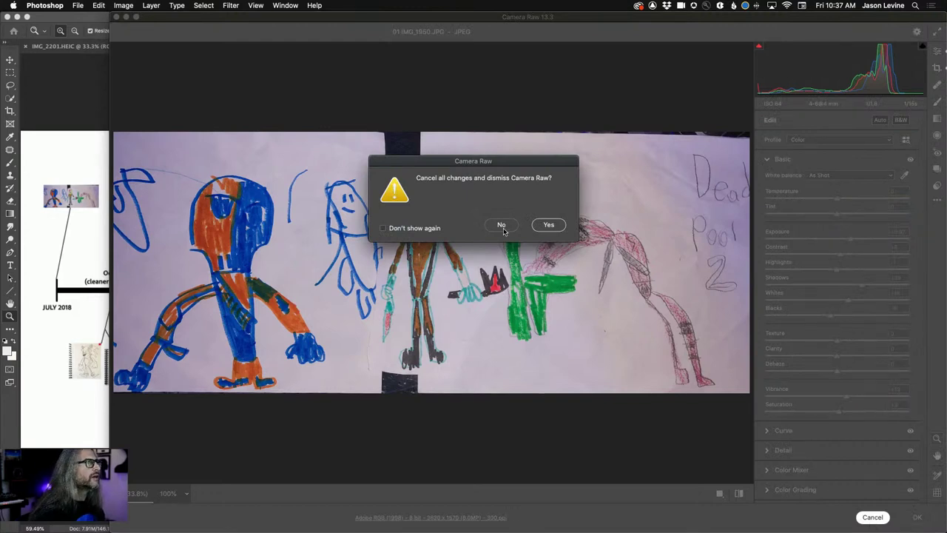
left_click(501, 225)
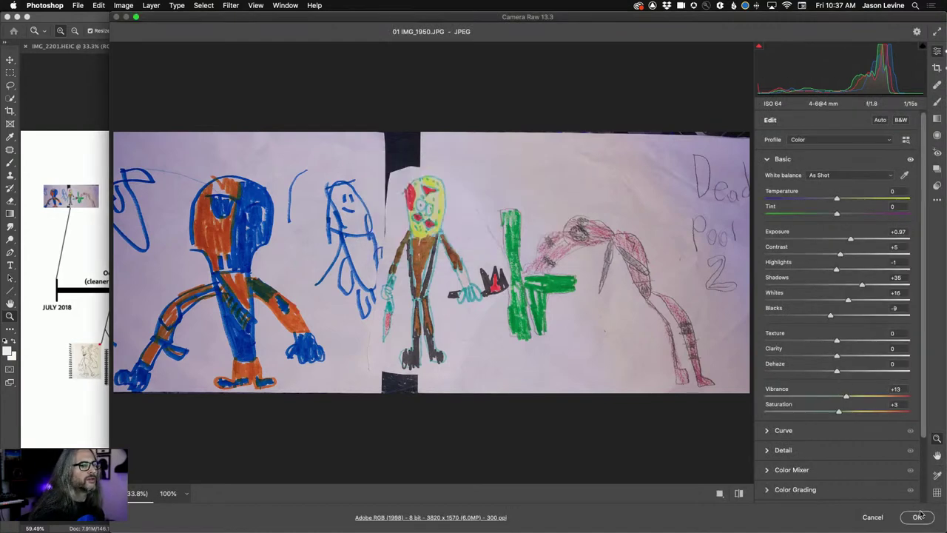
left_click(917, 517)
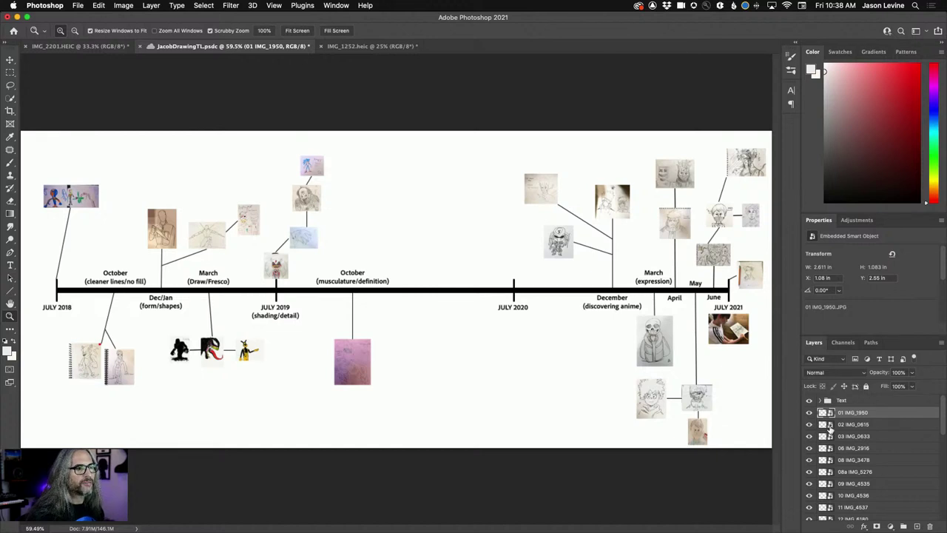
Step: Examine the 02 IMG_0615 smart object's drawing and adjustments in Camera Raw, and close it keeping its settings
double_click(828, 428)
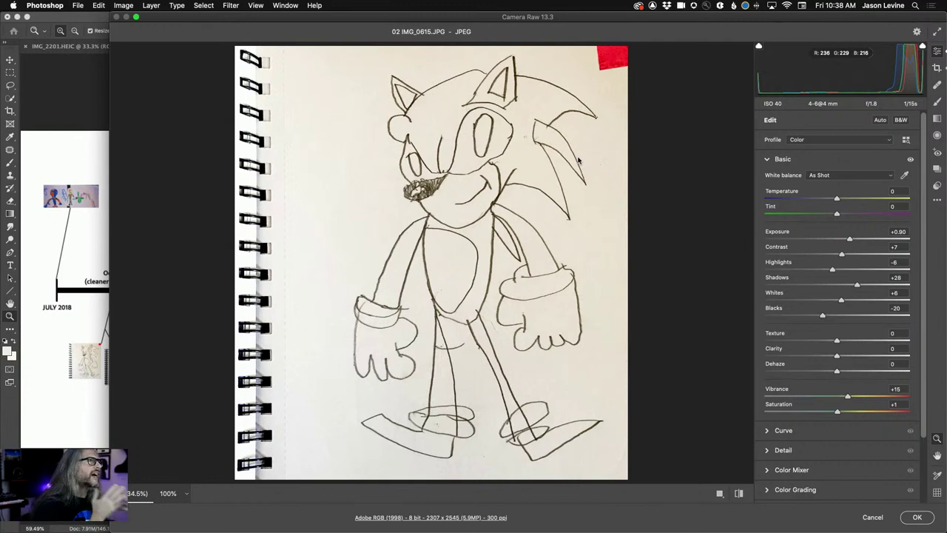
mouse_move(627, 530)
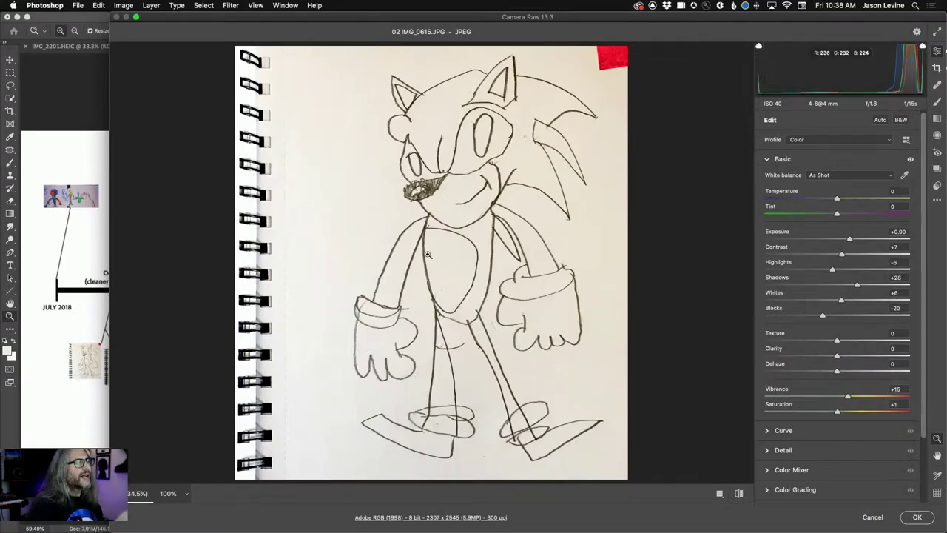
left_click_drag(526, 437, 534, 448)
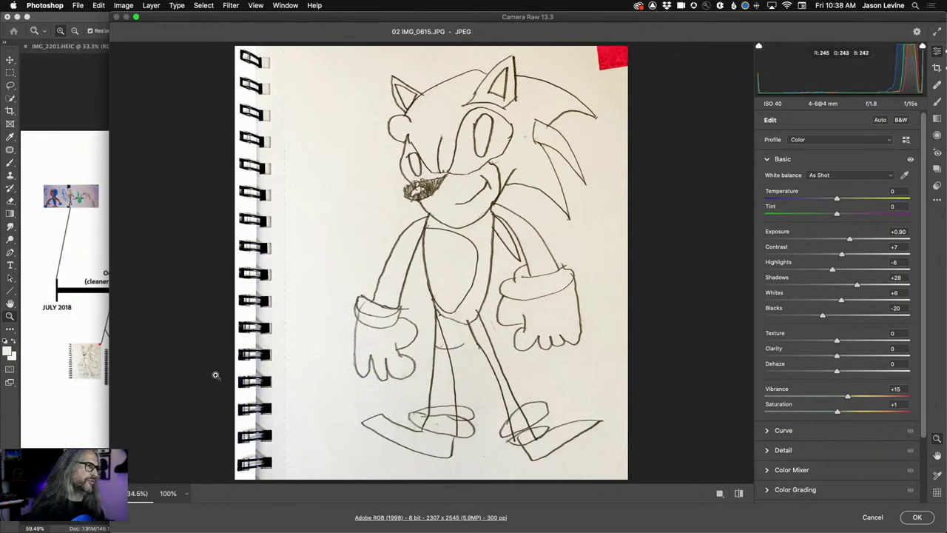
left_click(871, 518)
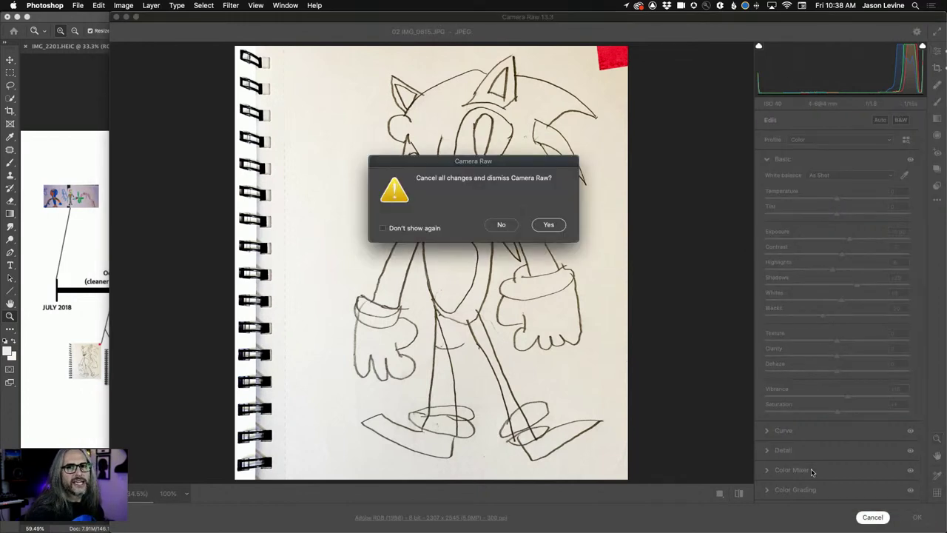
left_click(501, 225)
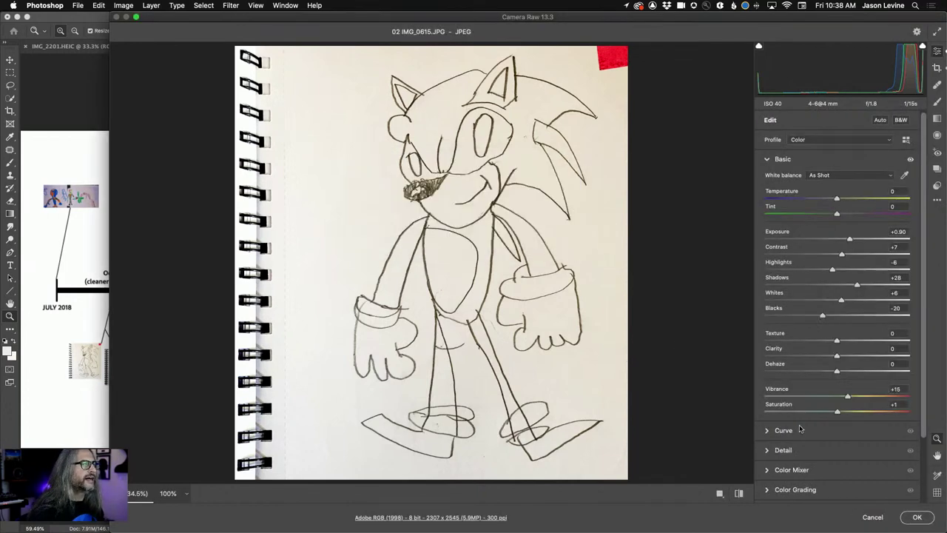
left_click(916, 517)
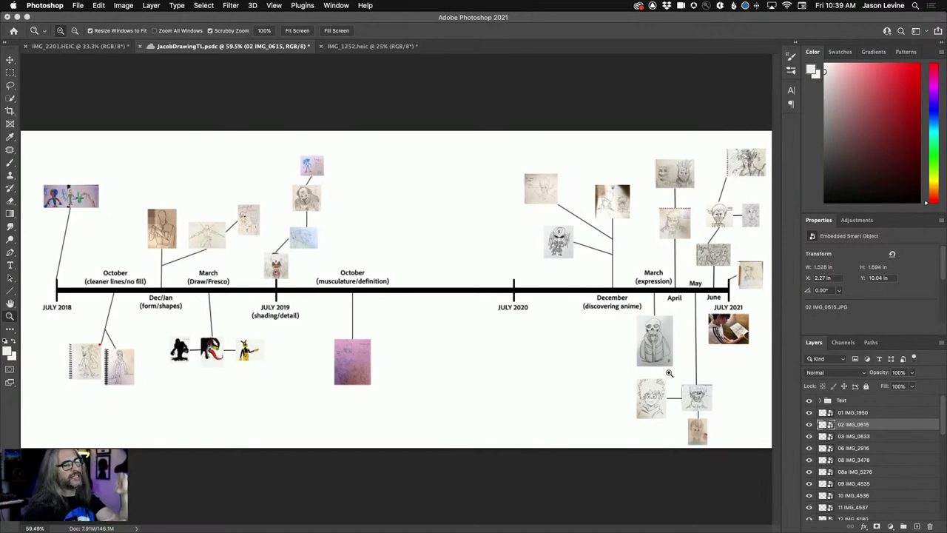
Step: Examine the 03 IMG_0633 smart object's drawing in Camera Raw, and close it keeping its settings
double_click(825, 437)
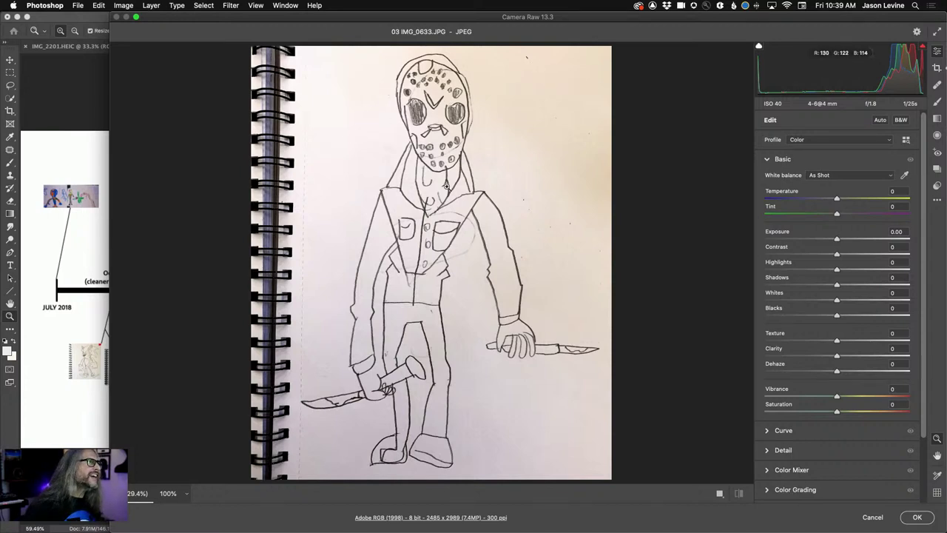
left_click(870, 518)
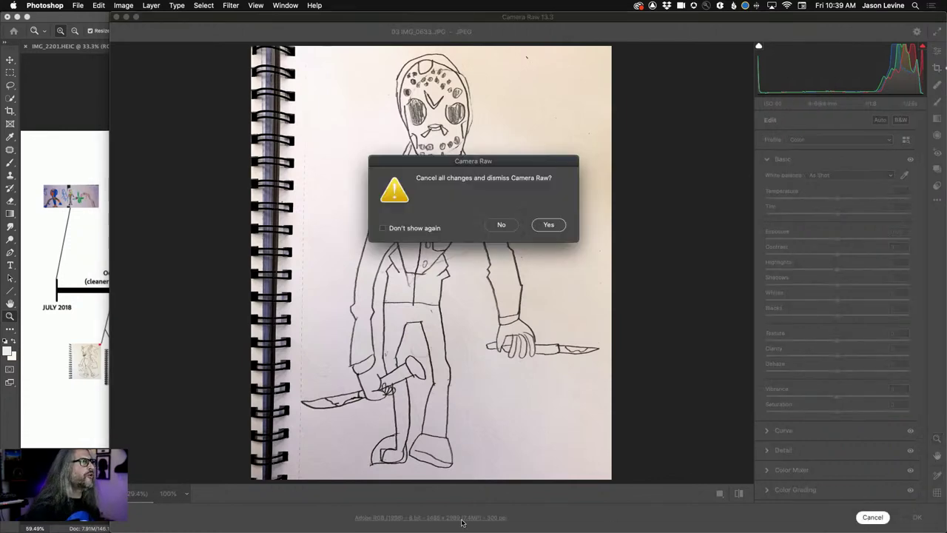
left_click(500, 226)
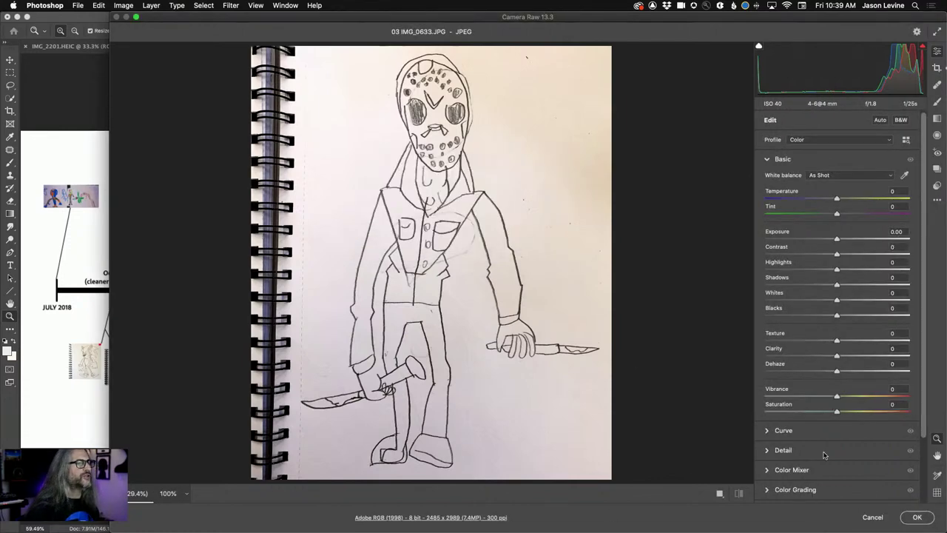
left_click(917, 516)
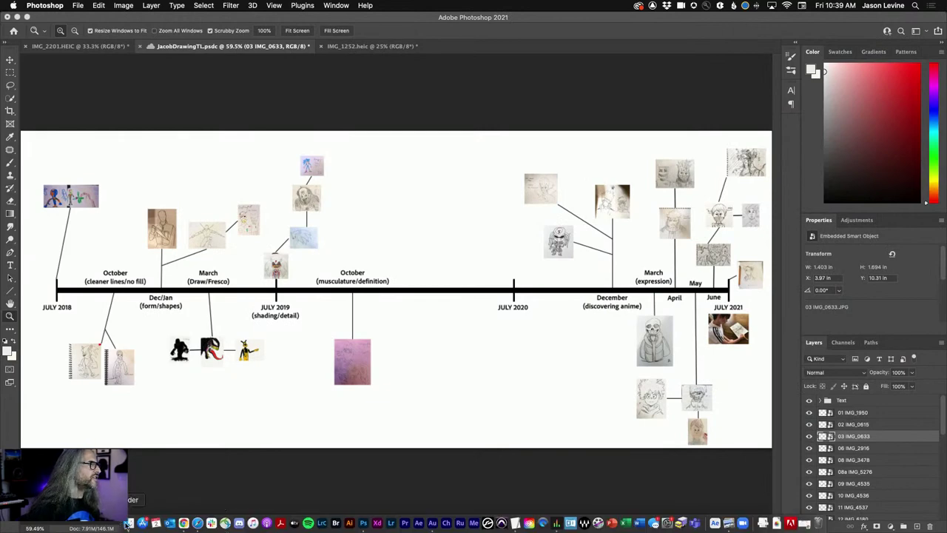
Step: Preview the original 01 IMG_1950.JPG from the Lizard folder in Finder, and return to the timeline in Photoshop
left_click(128, 523)
left_click_drag(356, 38, 522, 202)
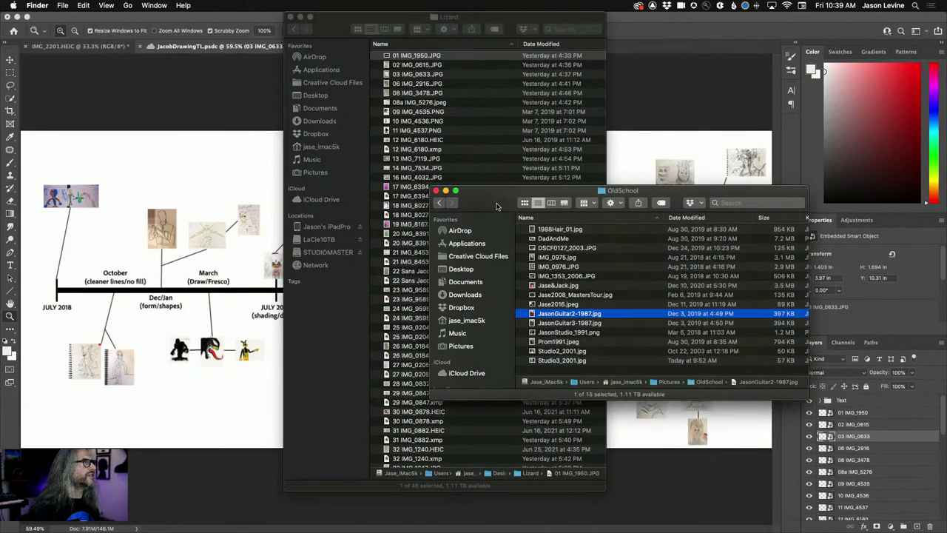
left_click(452, 191)
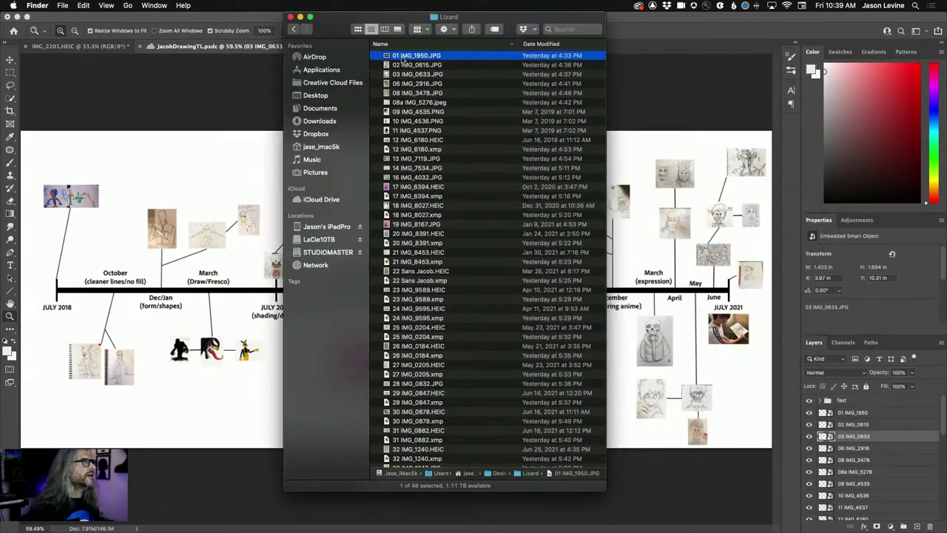
key("space")
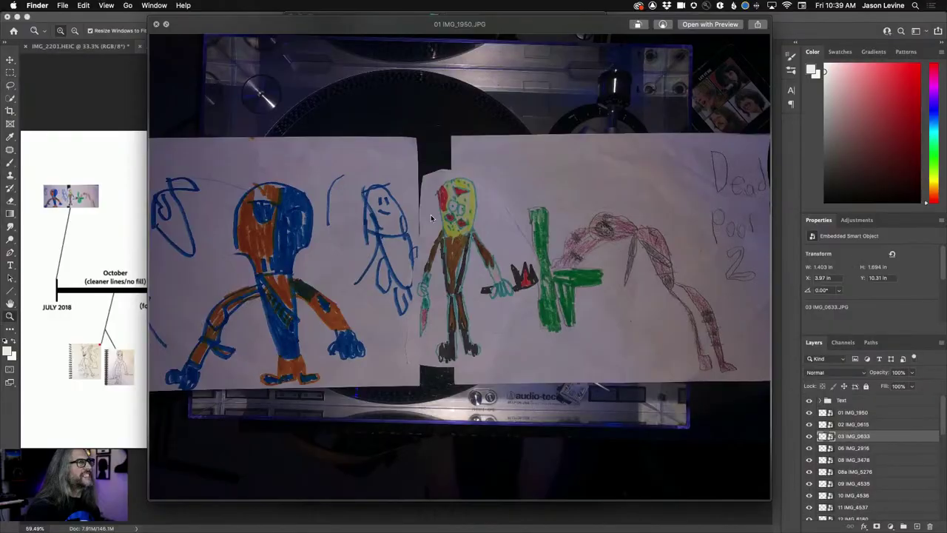
key("space")
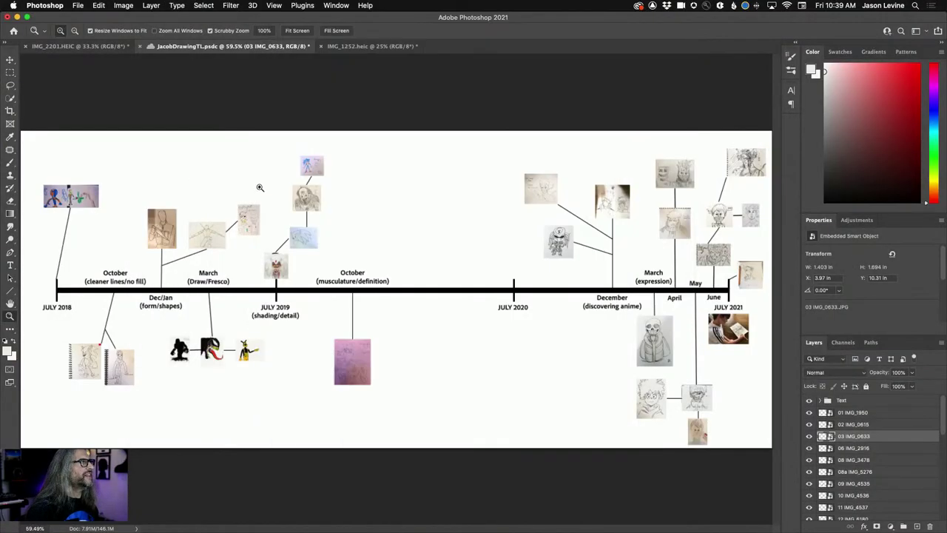
left_click(212, 169)
Step: Review the 03 IMG_0633 smart object again and the 06 IMG_2916 smart object in Camera Raw, keeping both objects' settings
double_click(828, 437)
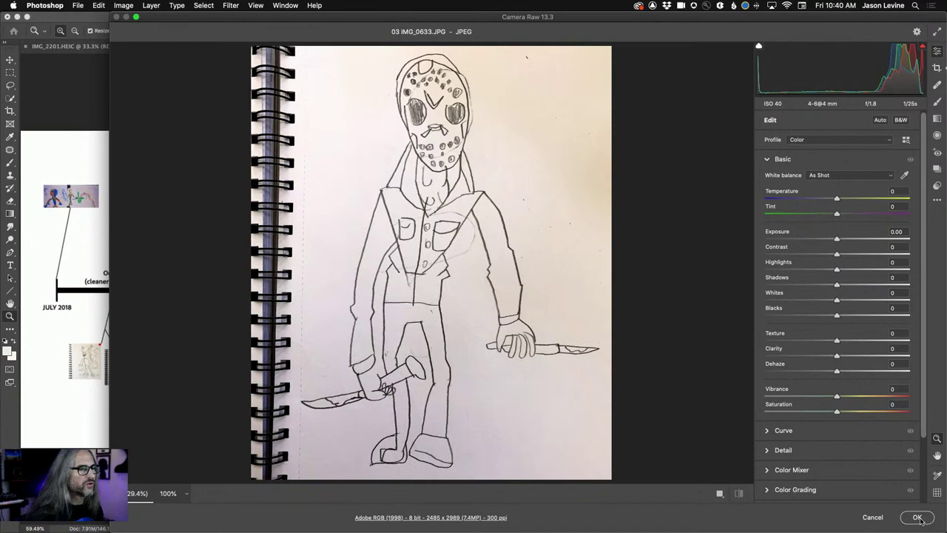
left_click(918, 518)
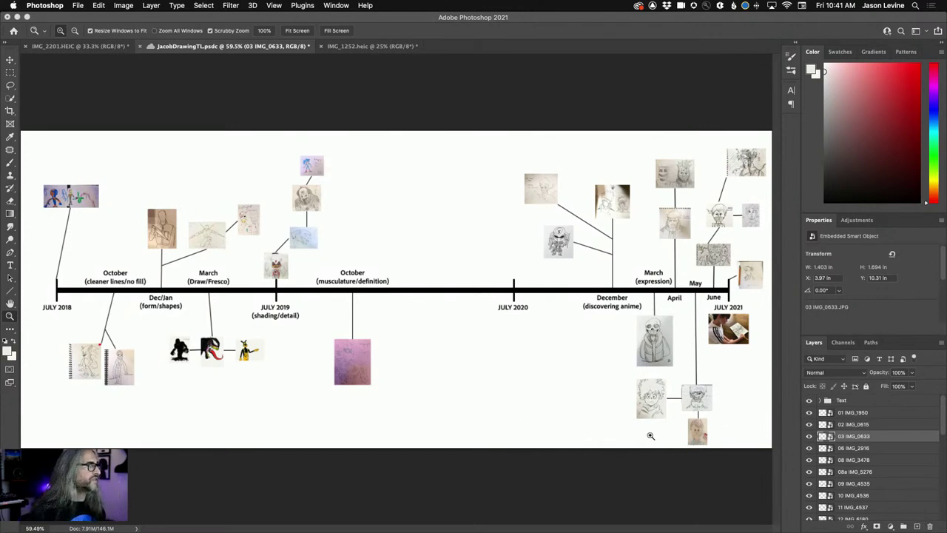
left_click(830, 452)
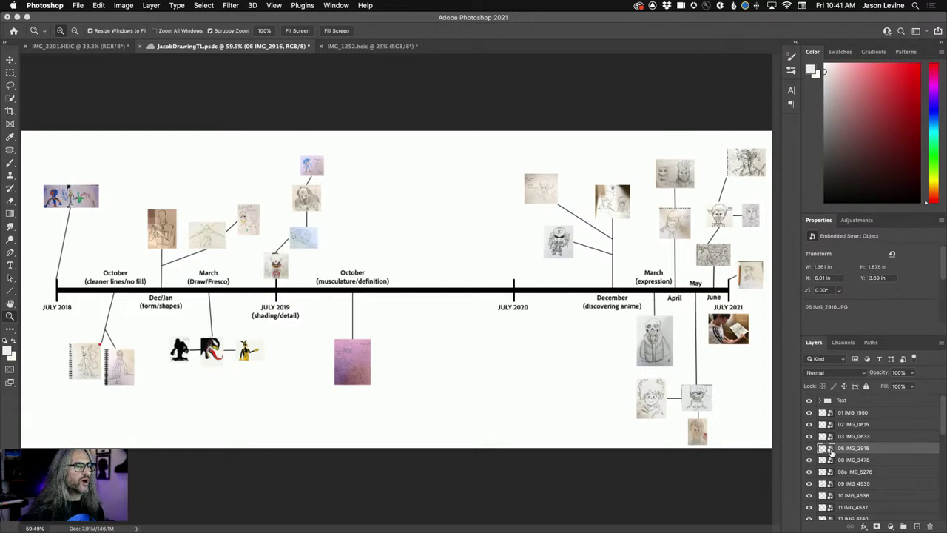
double_click(830, 450)
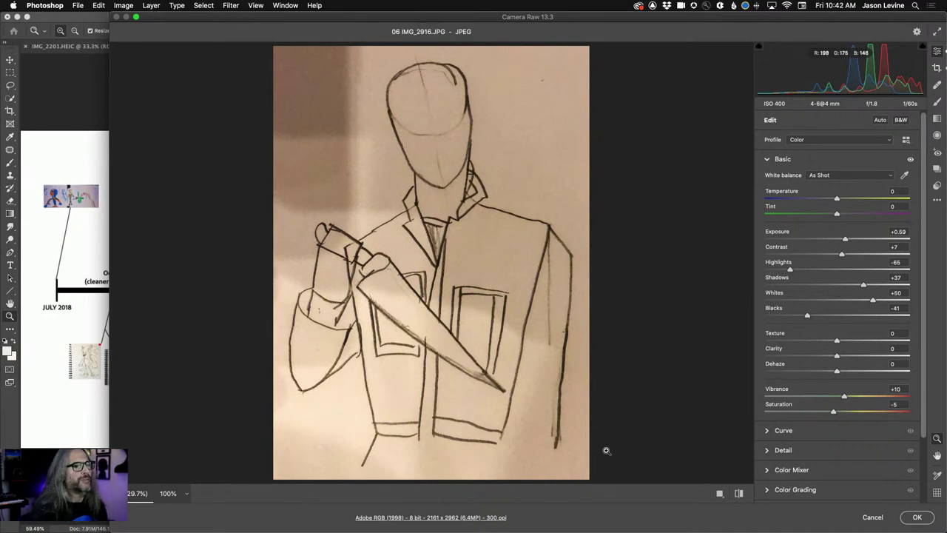
left_click(880, 517)
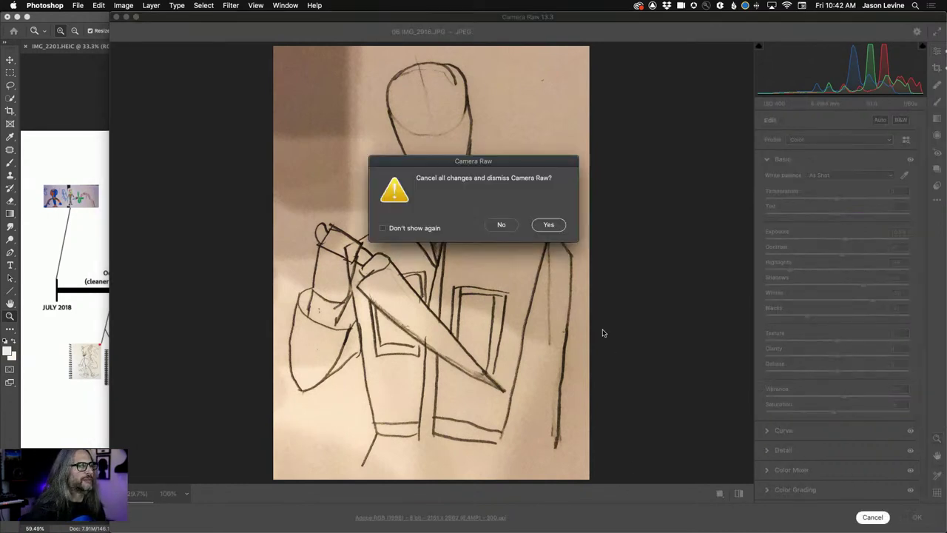
left_click(500, 225)
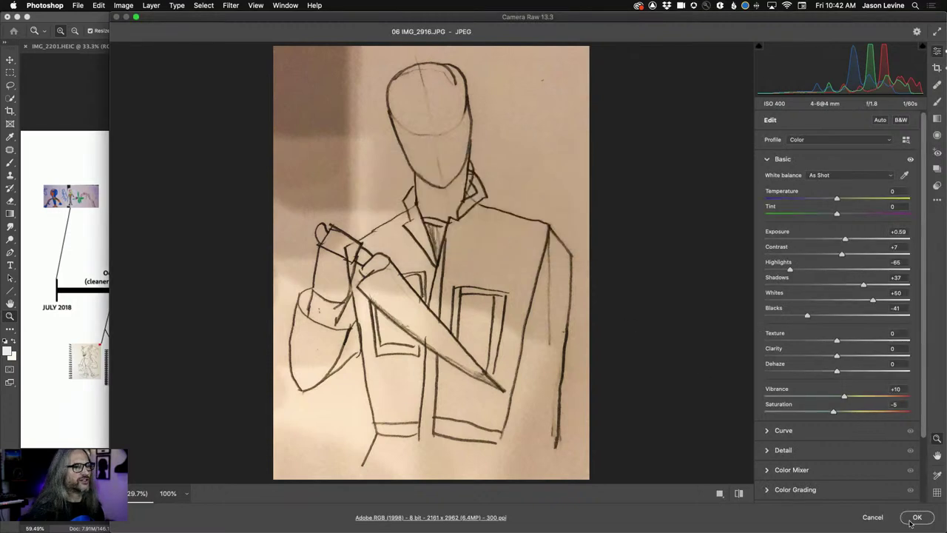
key("Return")
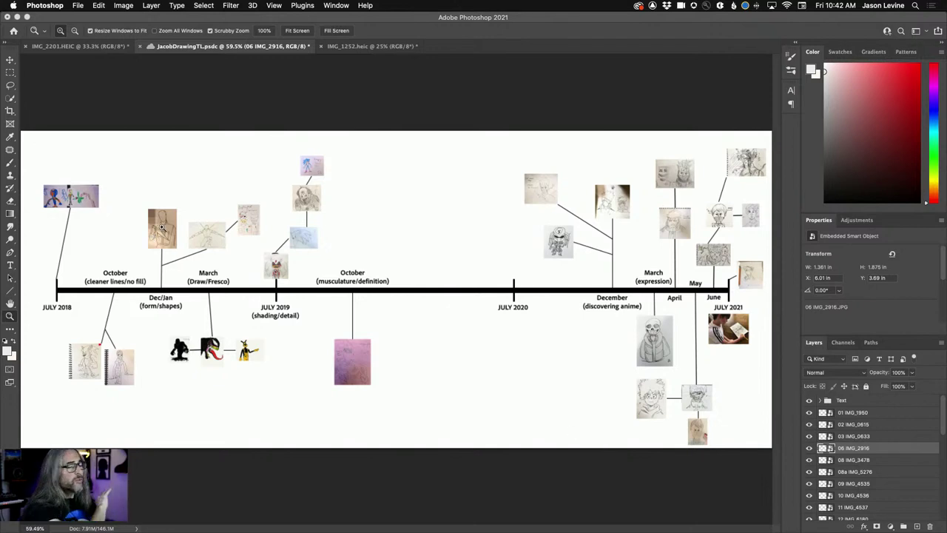
Step: Review the 08 IMG_3478 smart object in Camera Raw keeping its settings, and open 08a IMG_5276 in Camera Raw
double_click(830, 460)
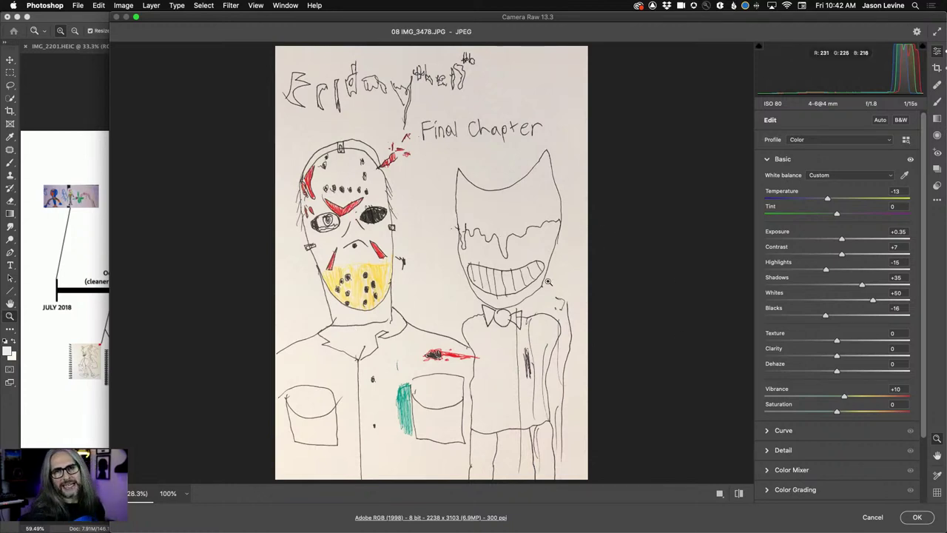
left_click(916, 517)
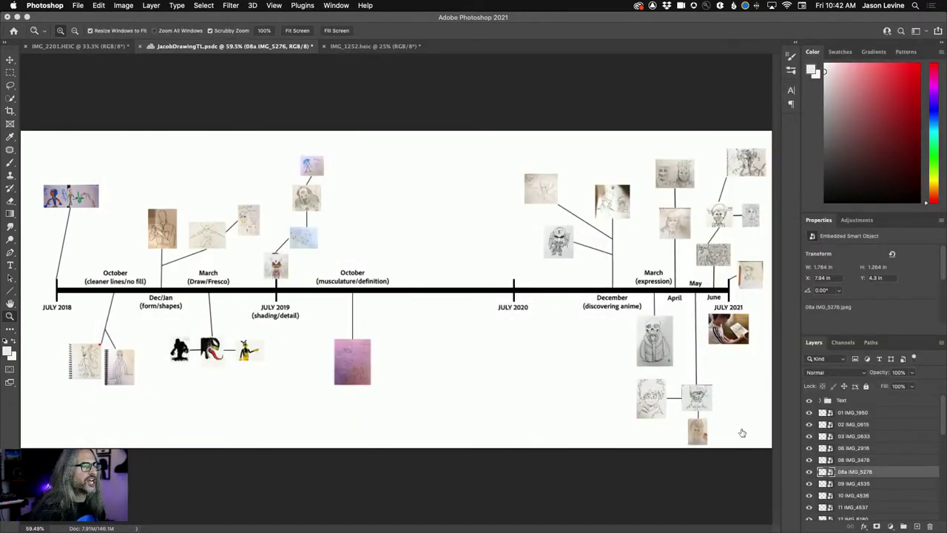
key("super+shift+a")
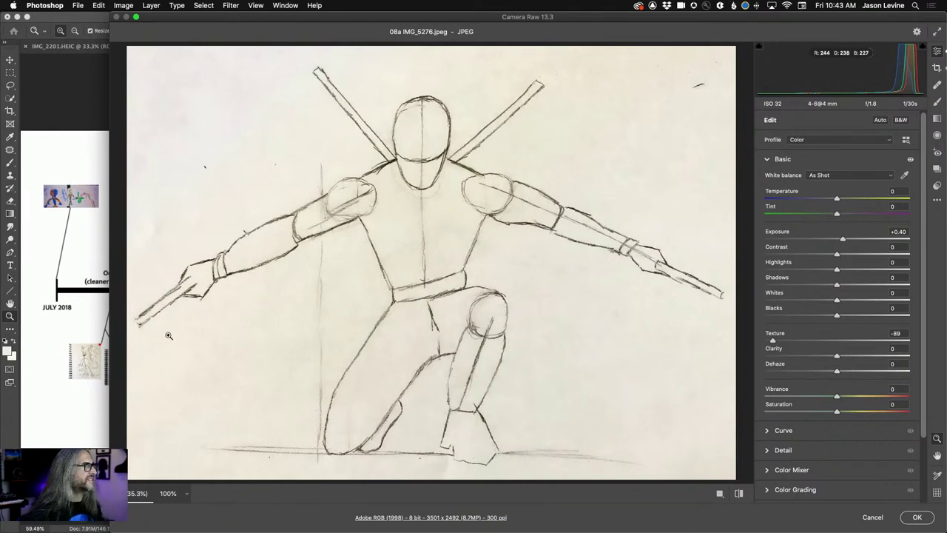
Step: Switch to Finder to clear away the Lizard folder window and 01 IMG_1950.JPG preview, and close Camera Raw for 08a IMG_5276 keeping its settings
mouse_move(151, 528)
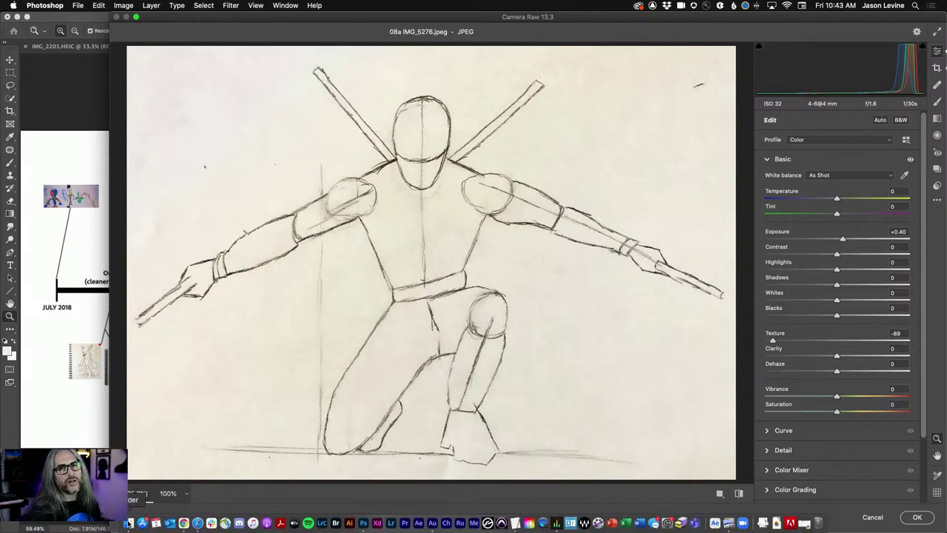
left_click(128, 522)
key("space")
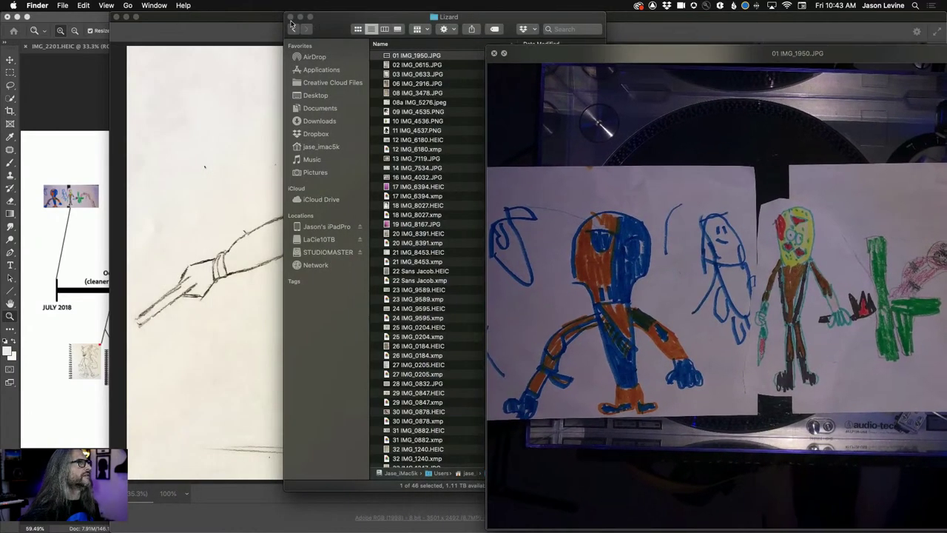
left_click(299, 17)
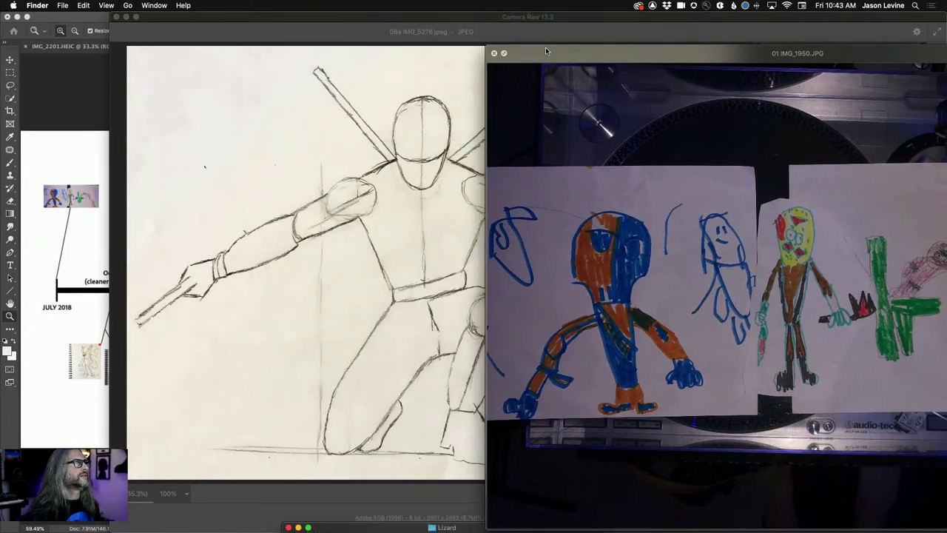
left_click_drag(545, 51, 588, 34)
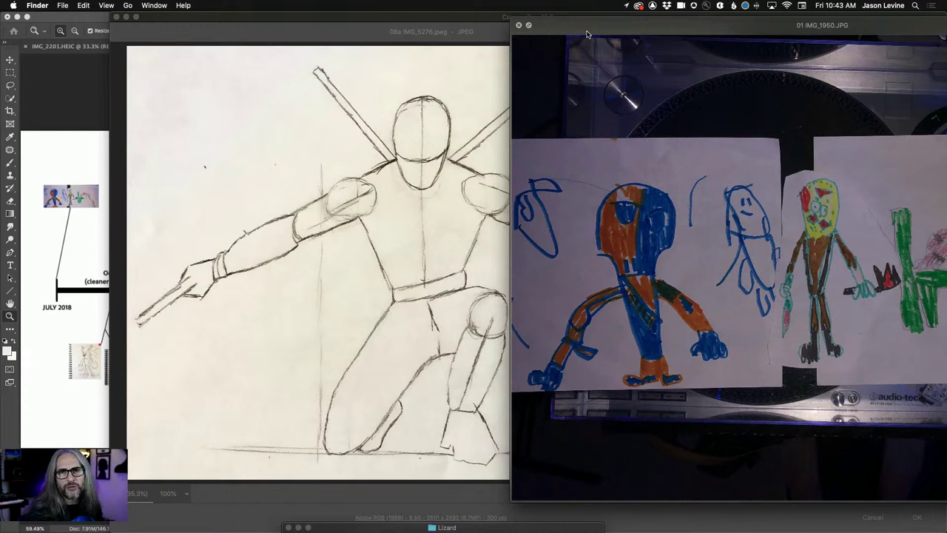
left_click(520, 28)
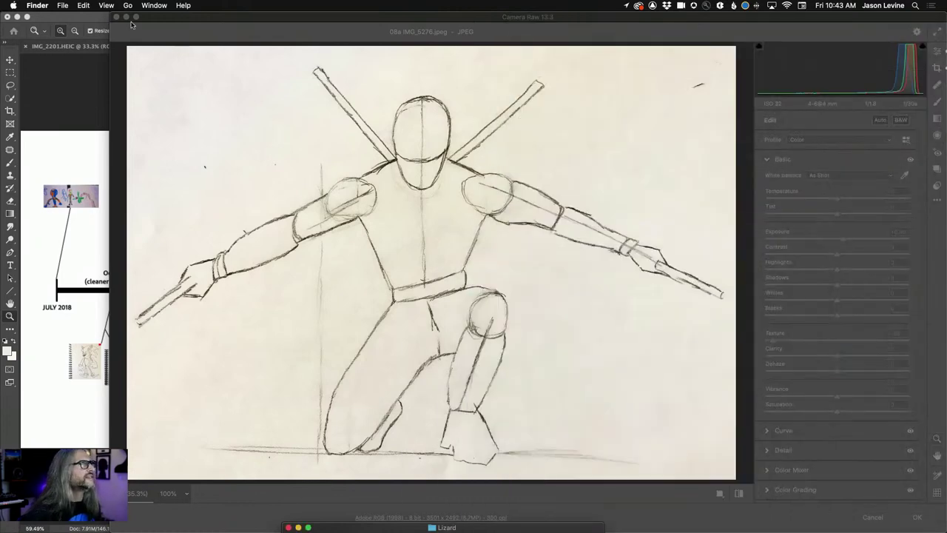
left_click(915, 517)
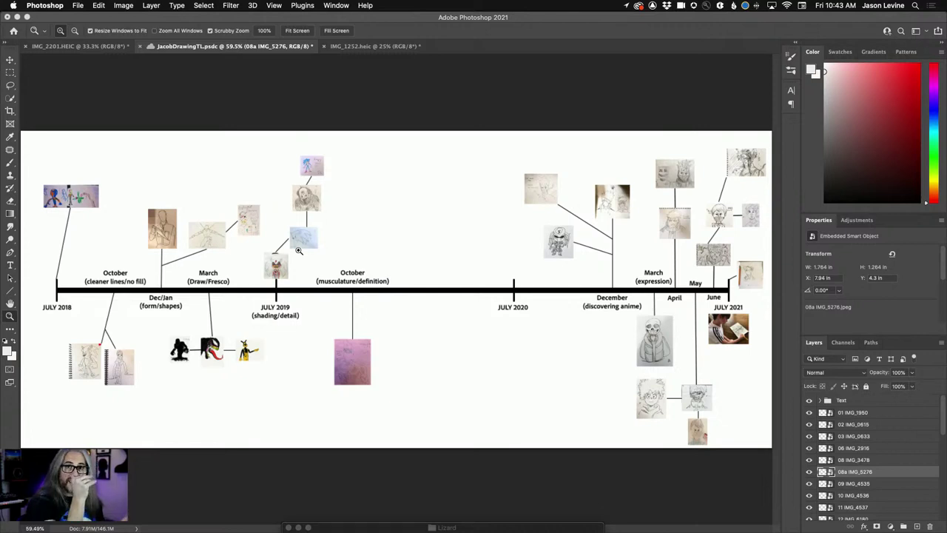
Step: Save the timeline document, and open the 09 IMG_4535 smart object's contents twice for review, closing them each time
key("ctrl+s")
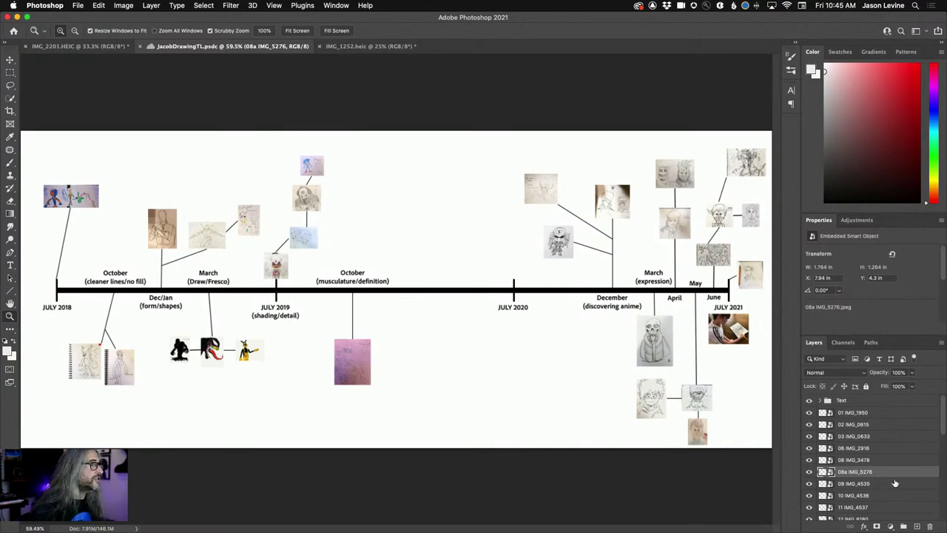
scroll(895, 483, "down", 3)
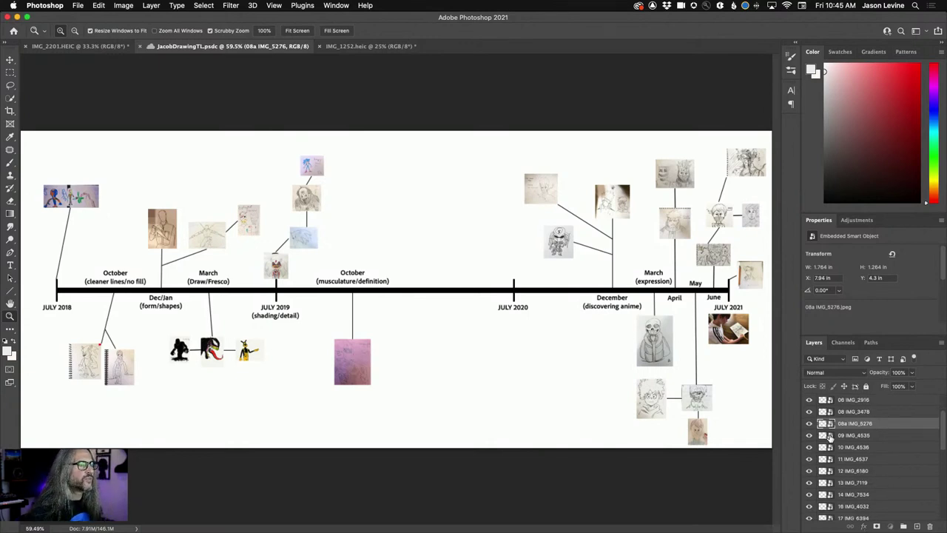
left_click(829, 436)
double_click(829, 437)
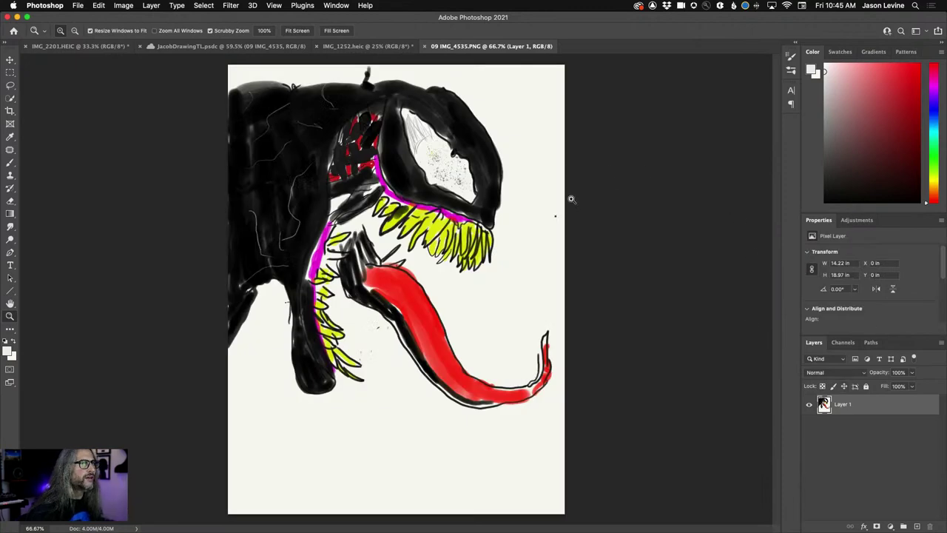
left_click(425, 47)
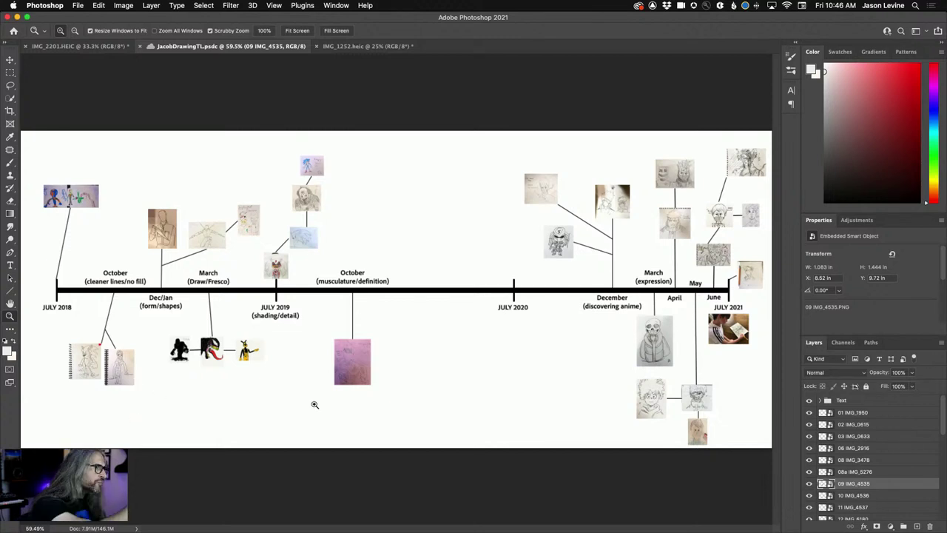
double_click(828, 483)
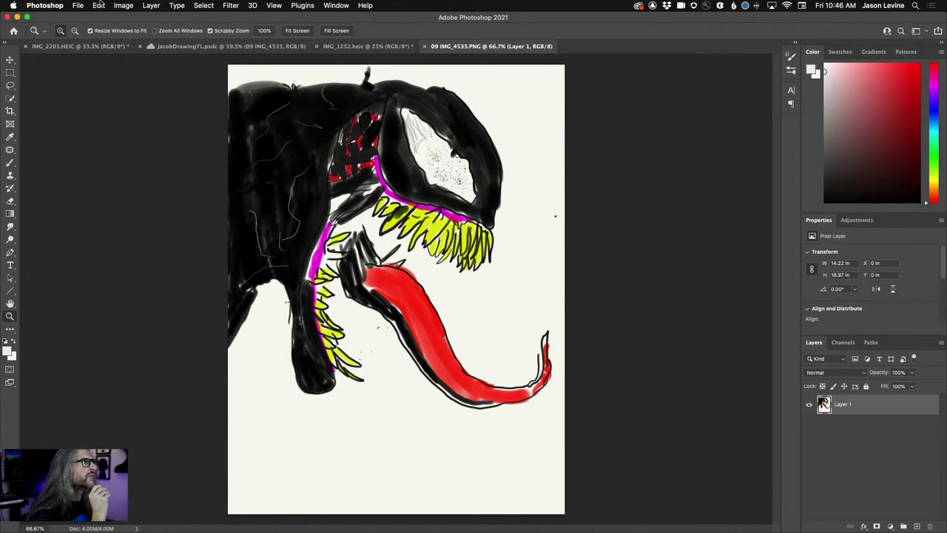
left_click(425, 46)
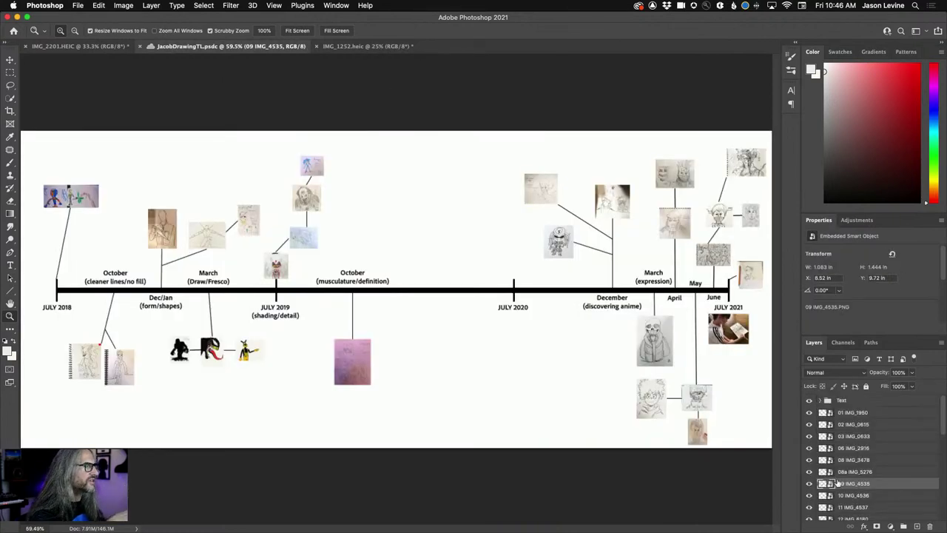
Step: Review the contents of the 10 IMG_4536 smart object and close them, and open the contents of 11 IMG_4537
double_click(829, 497)
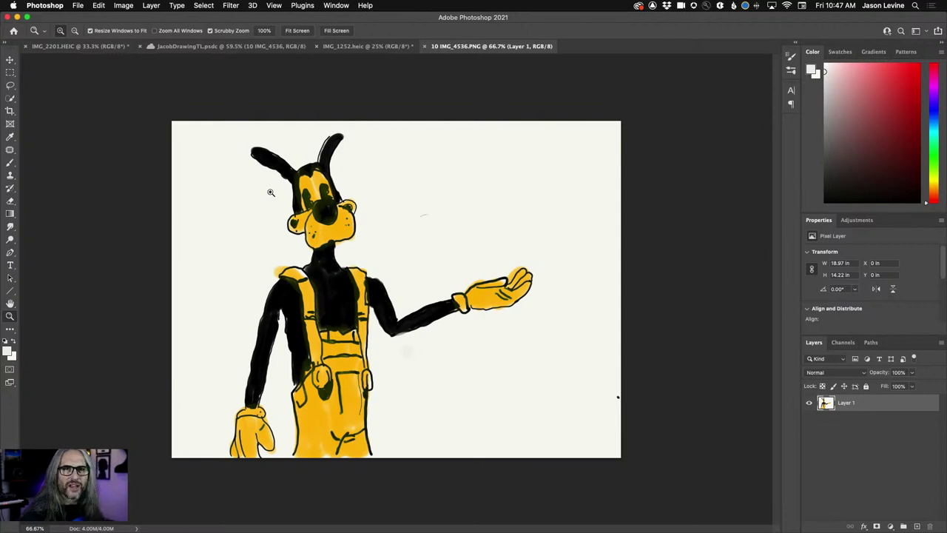
left_click(426, 47)
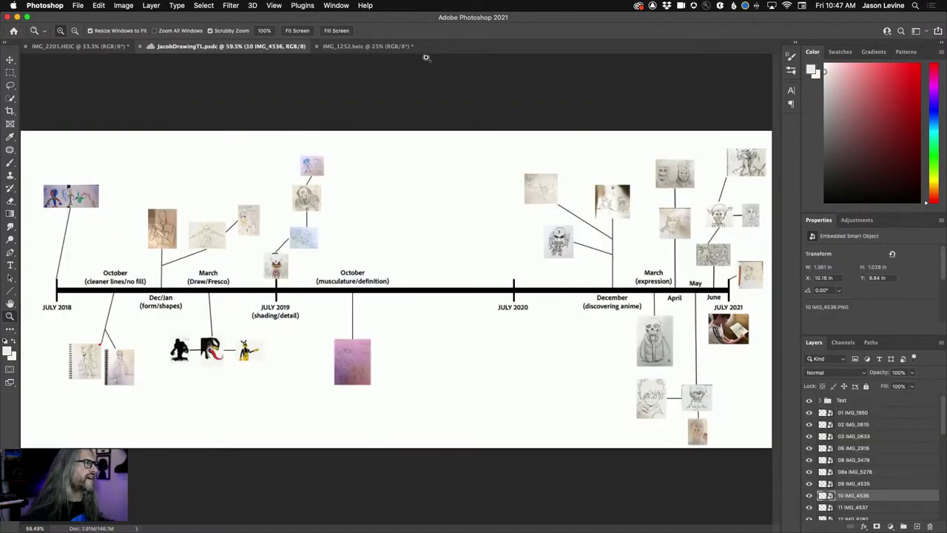
left_click(829, 508)
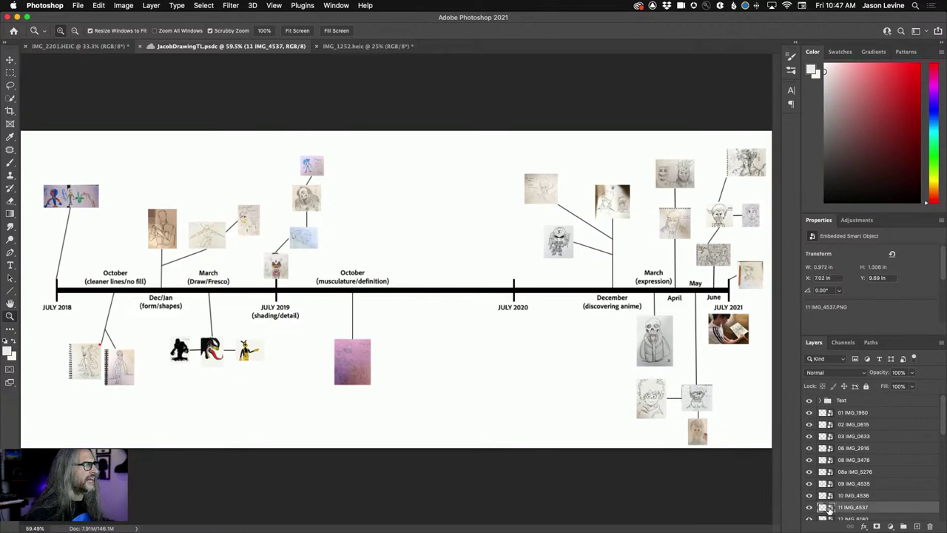
double_click(829, 508)
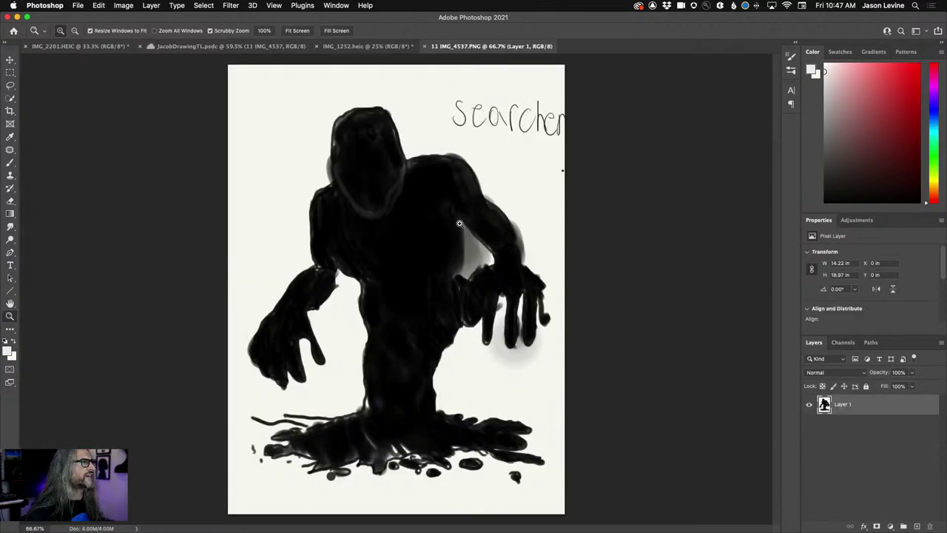
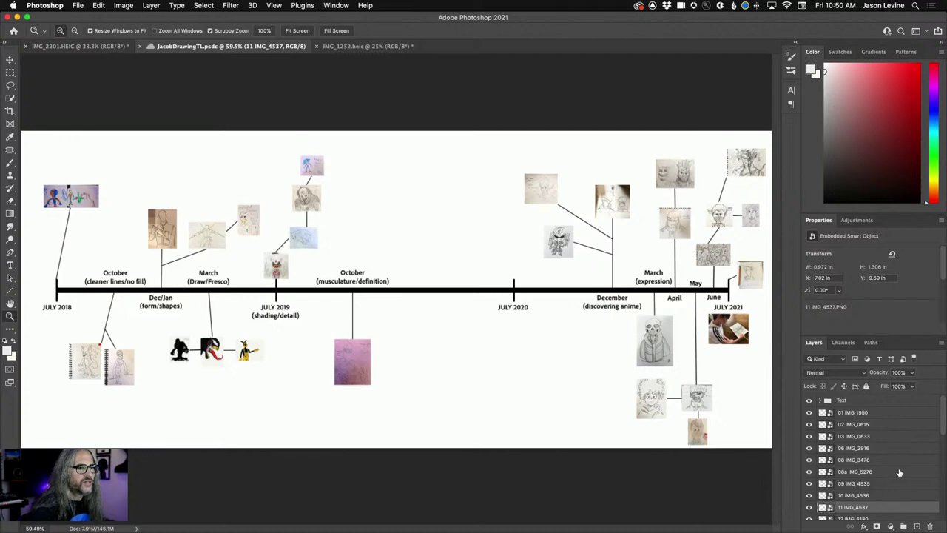
Step: Examine the 12 IMG_6180 smart object in Camera Raw from the face down to the body, and close it keeping its settings
scroll(900, 473, "down", 2)
scroll(899, 473, "down", 3)
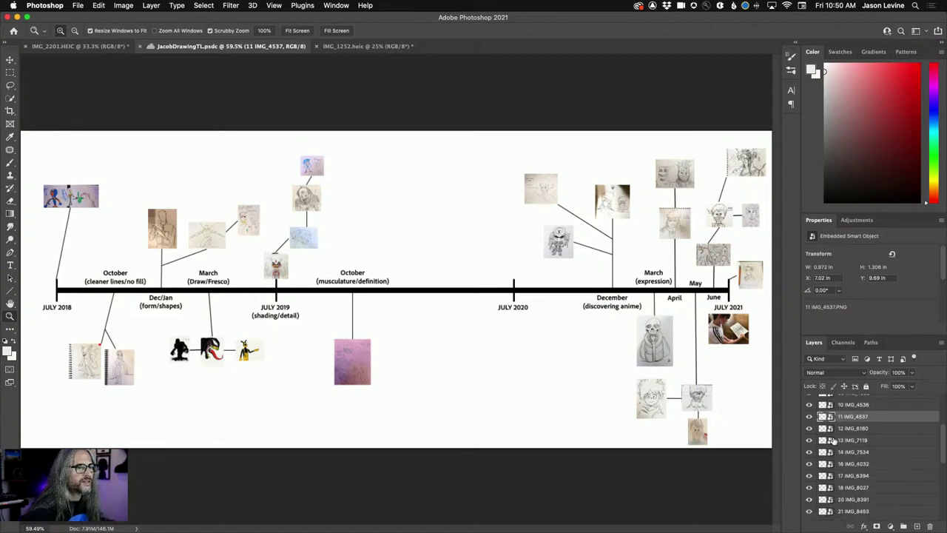
left_click(827, 429)
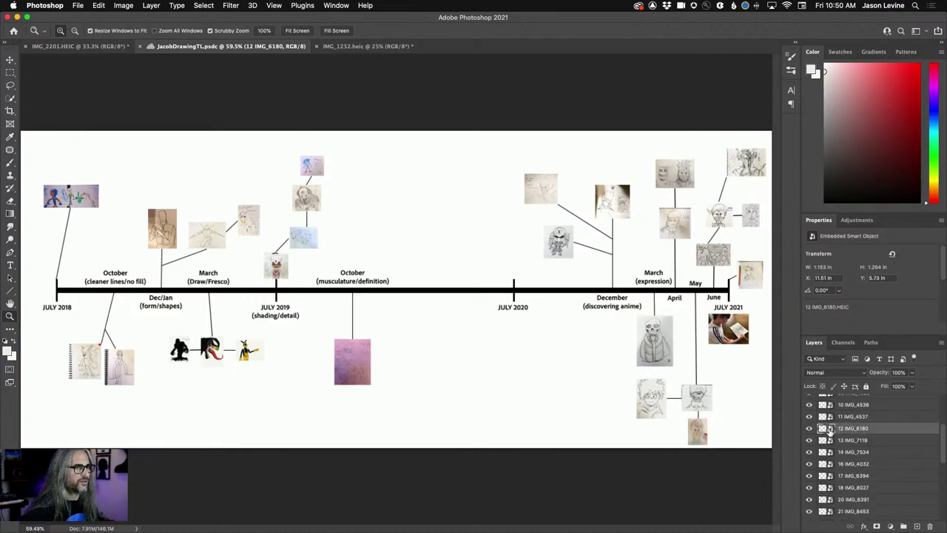
double_click(596, 217)
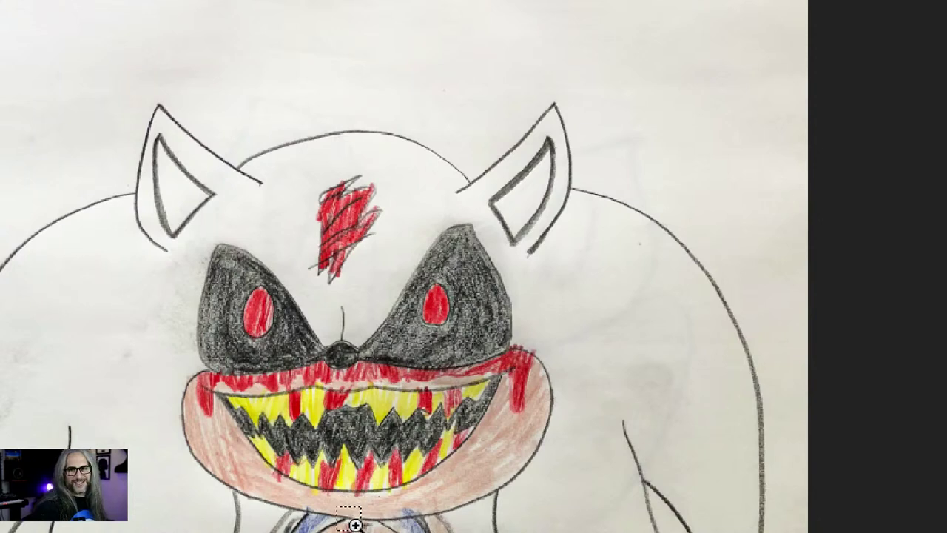
scroll(355, 511, "down", 2)
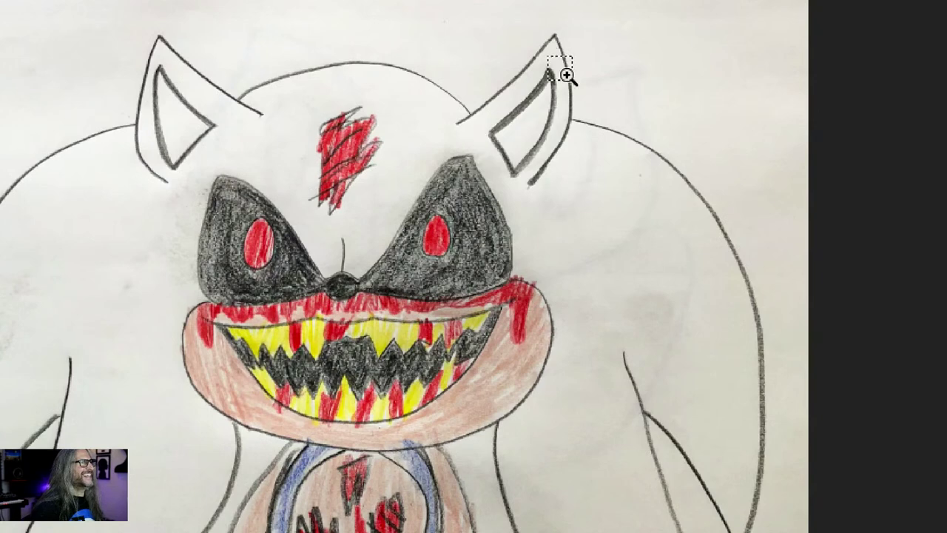
scroll(355, 510, "down", 4)
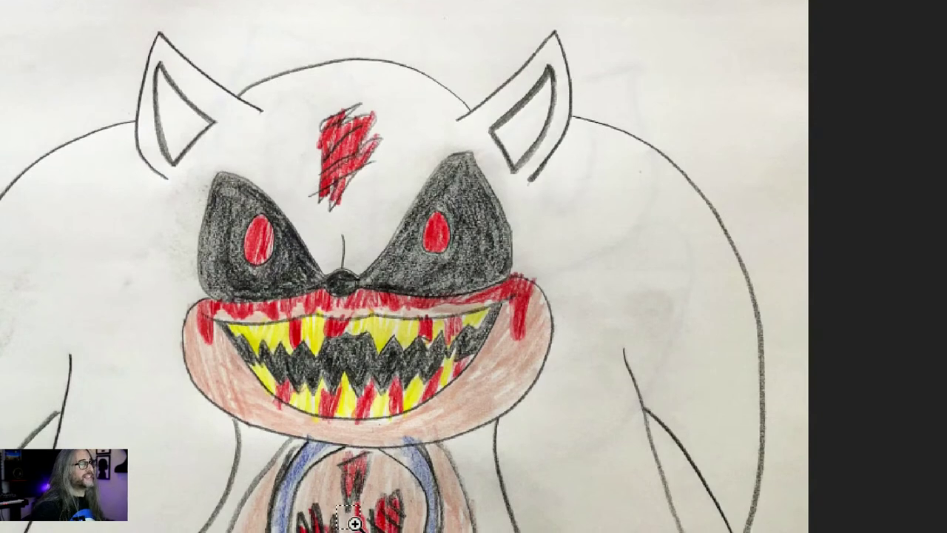
scroll(370, 518, "down", 6)
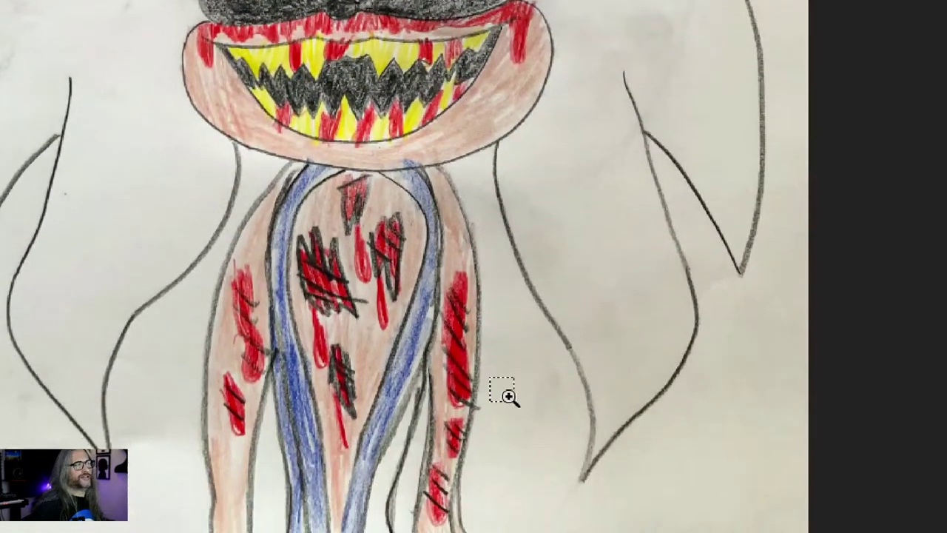
scroll(507, 393, "down", 2)
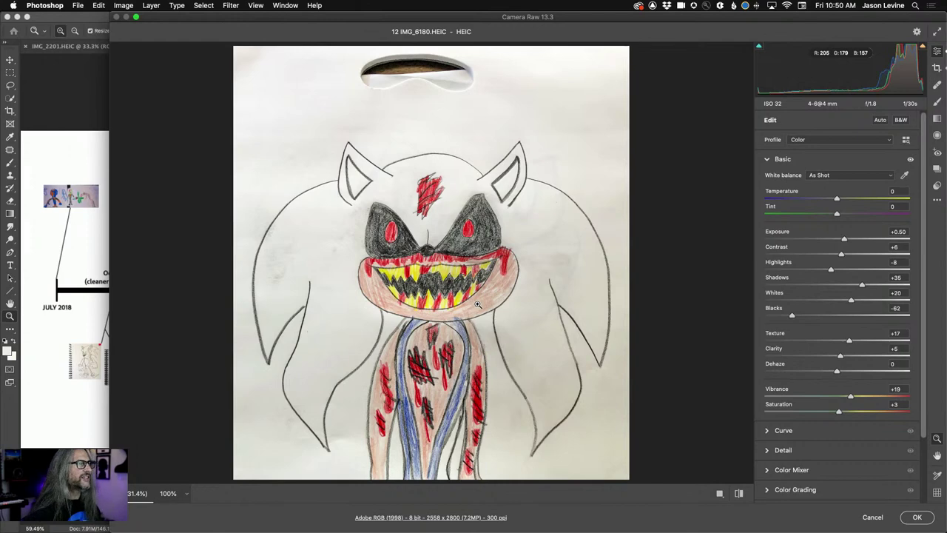
left_click(917, 516)
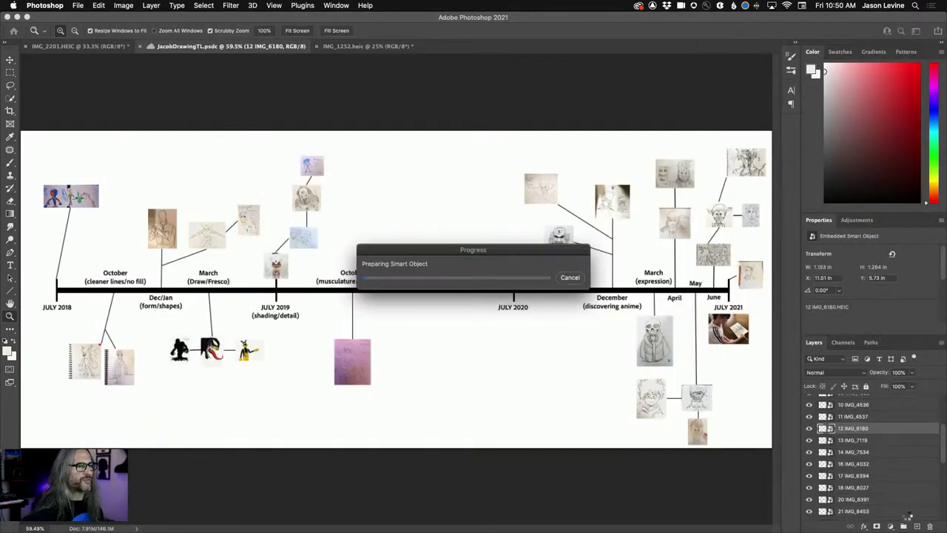
Step: Open the 13 IMG_7119 smart object in Camera Raw, and shift its window to uncover more of the workspace
left_click(829, 440)
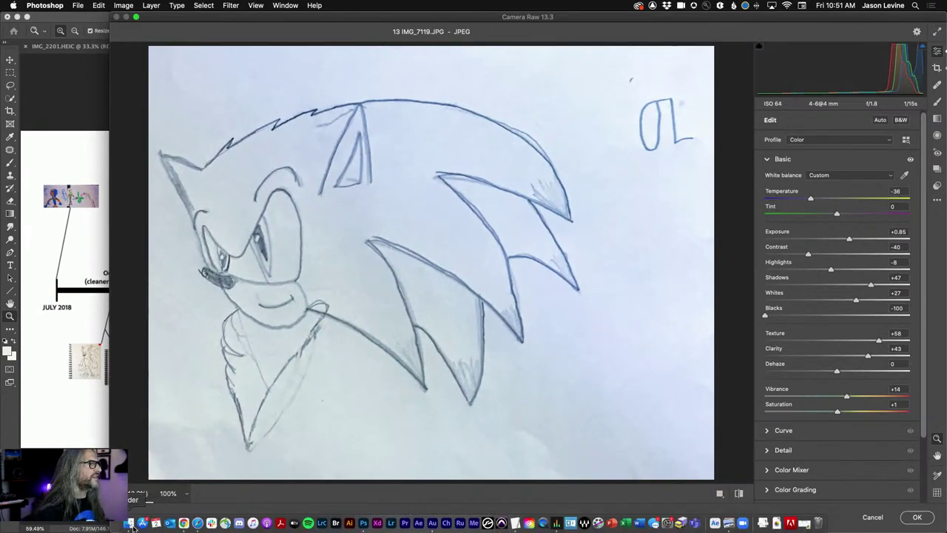
left_click(462, 522)
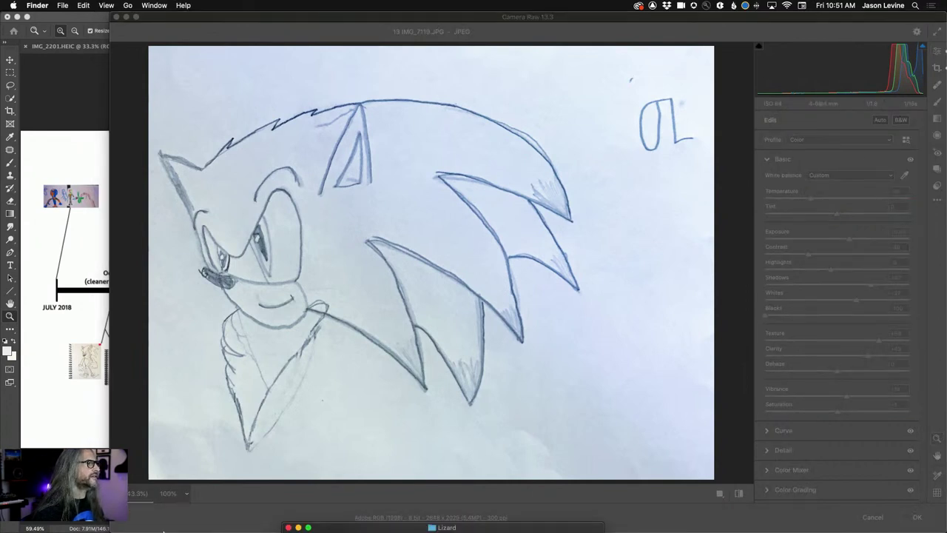
mouse_move(184, 523)
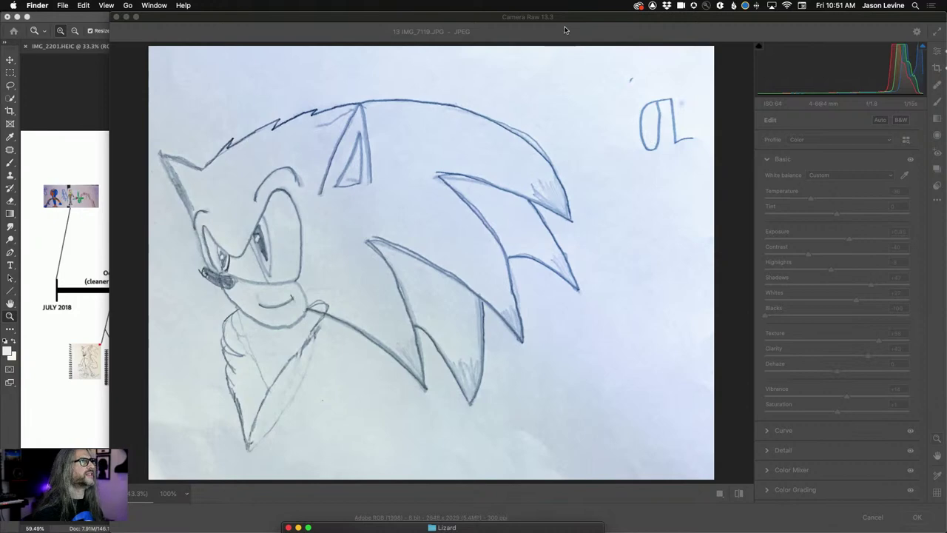
left_click_drag(565, 20, 521, 4)
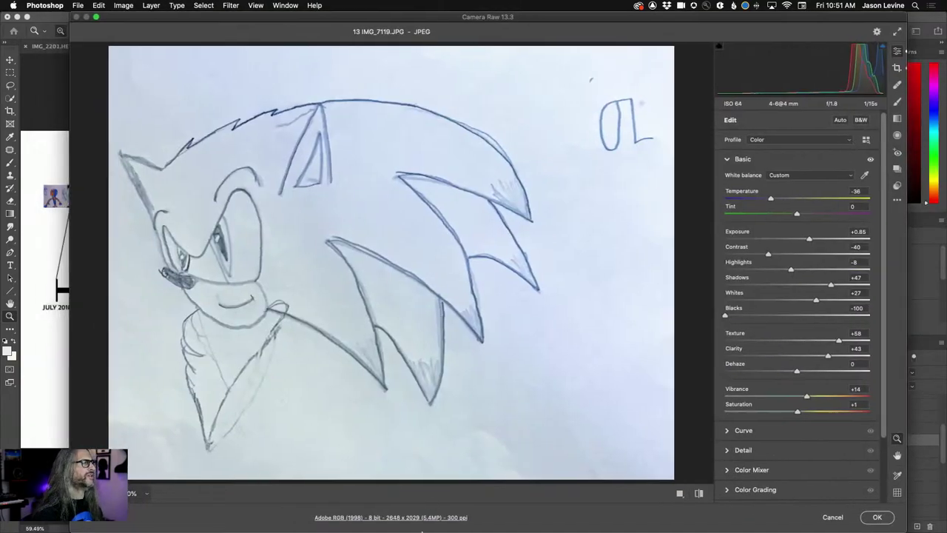
Step: Switch to Finder and preview the original 02 IMG_0615.JPG from the Lizard folder on the Desktop in a new window
left_click(130, 523)
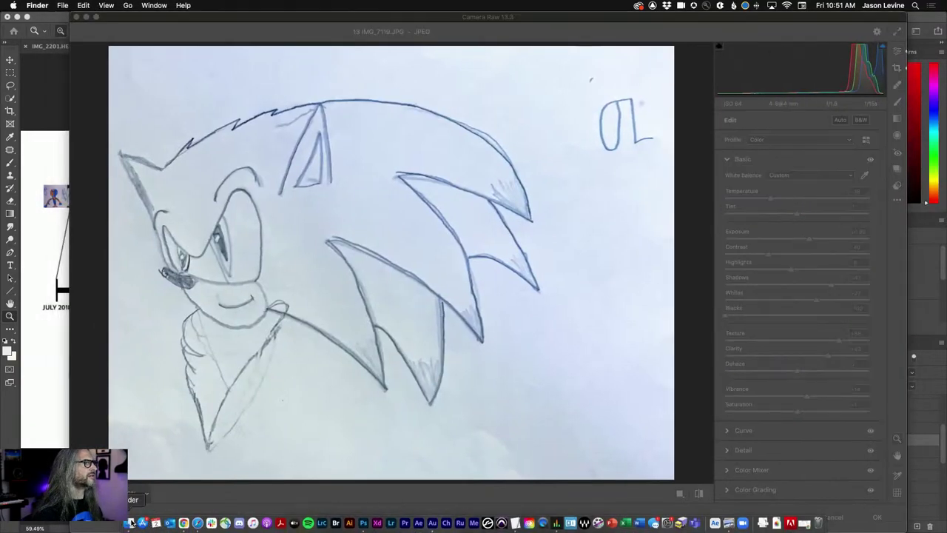
key("super+n")
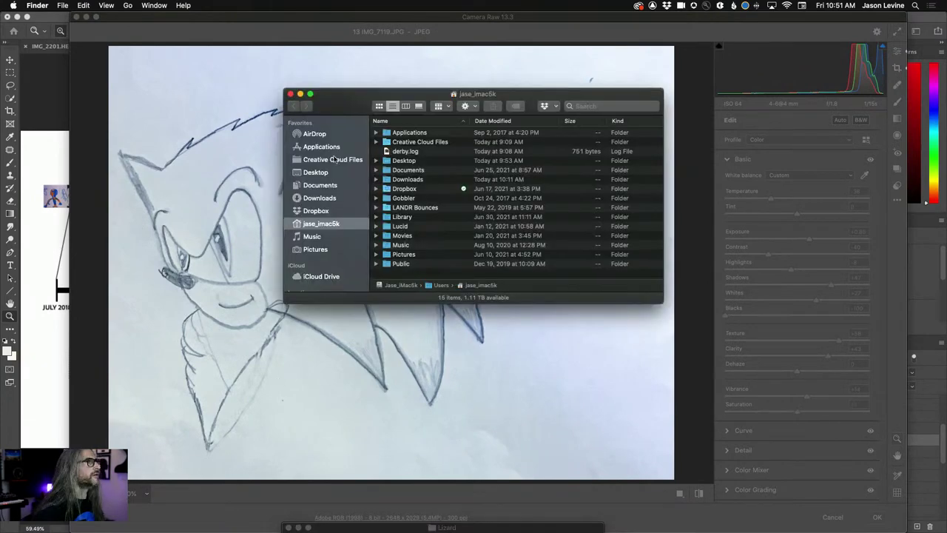
left_click(321, 171)
double_click(411, 210)
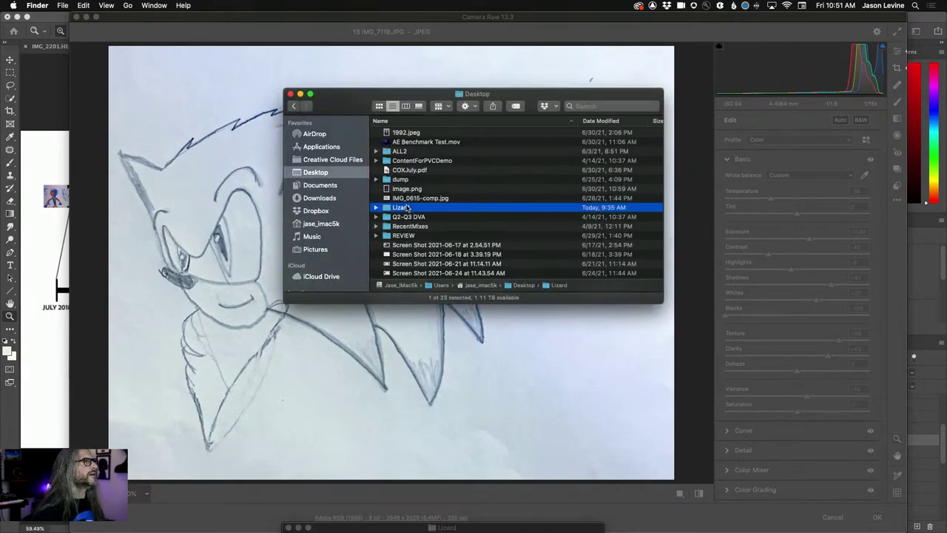
left_click(414, 143)
key("space")
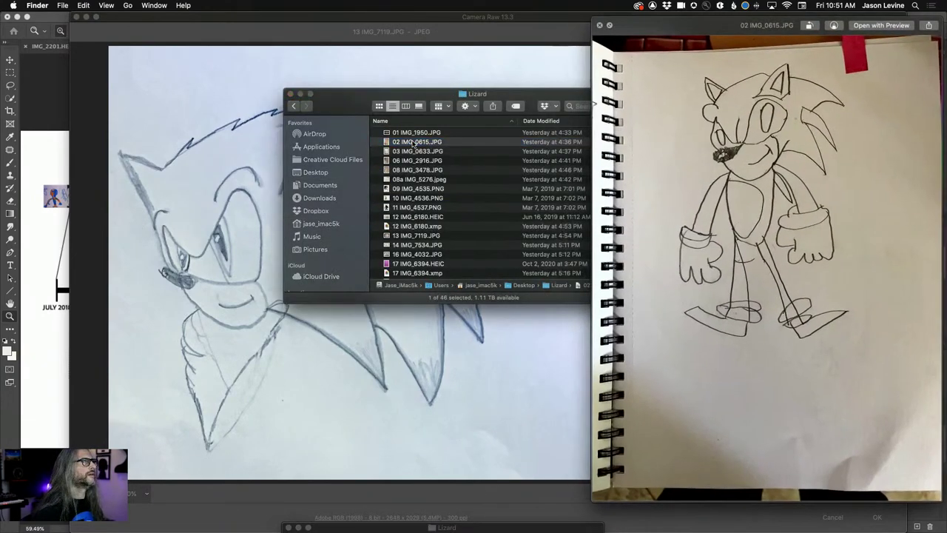
Step: Compare the 02 IMG_0615.JPG preview with 13 IMG_7119 side by side, and close the preview and Camera Raw keeping the settings
left_click_drag(337, 100, 409, 434)
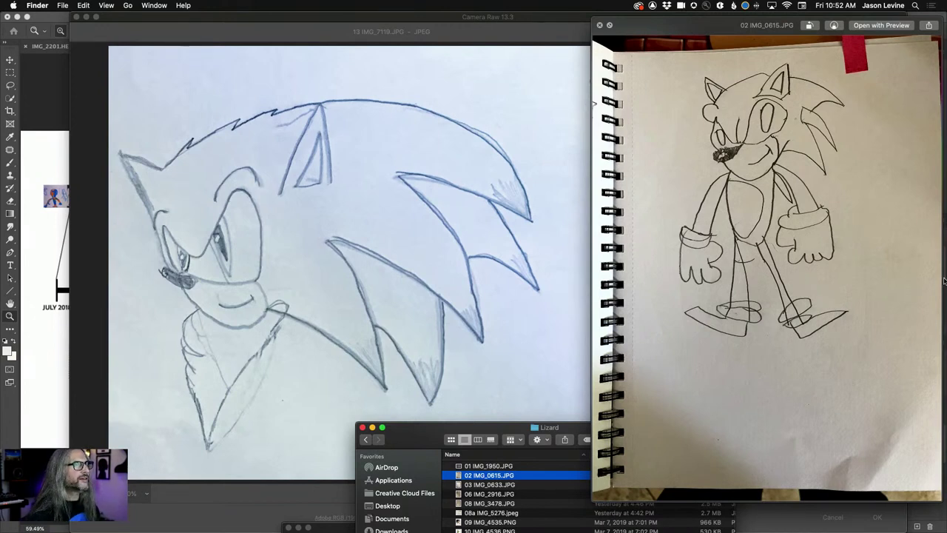
left_click(599, 27)
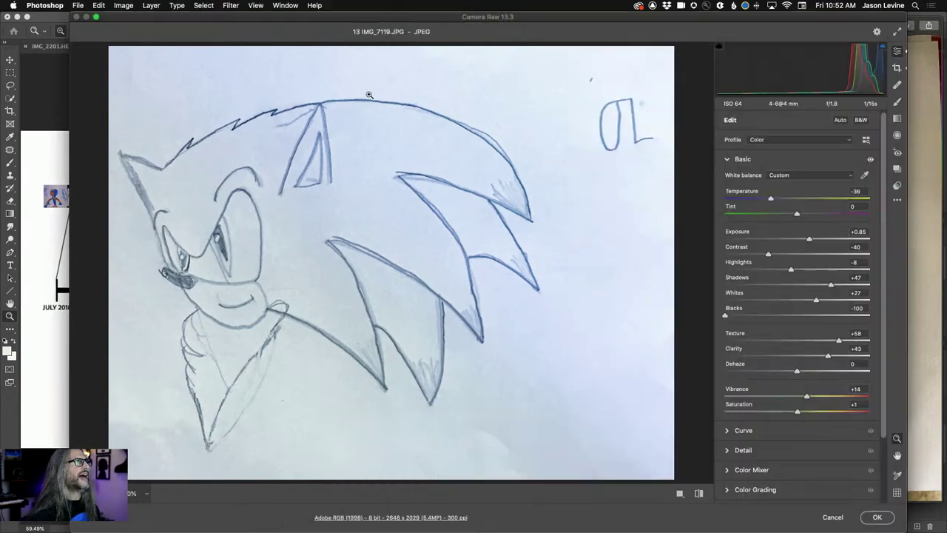
left_click(877, 517)
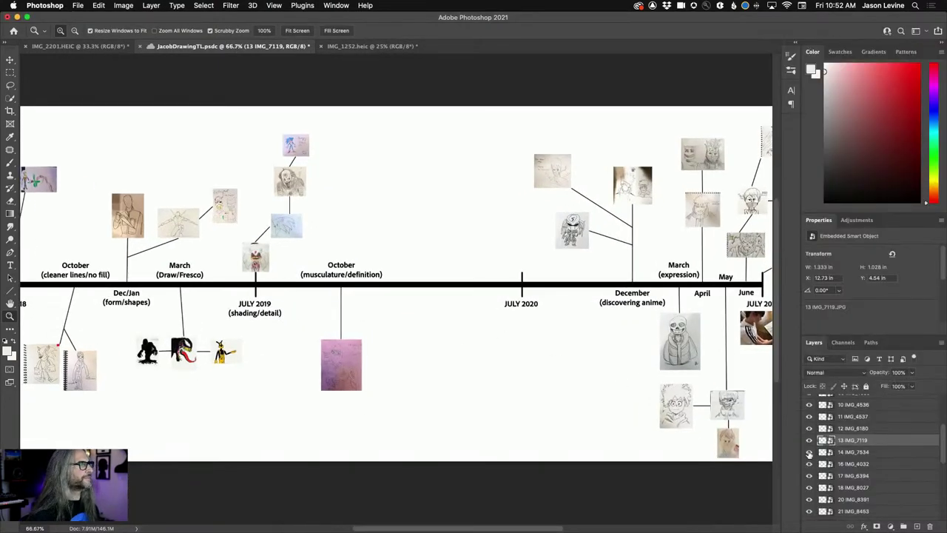
Step: Review the 14 IMG_7534 smart object in Camera Raw keeping its settings, and open 16 IMG_4032 with the timeline's start uncovered
key("super+0")
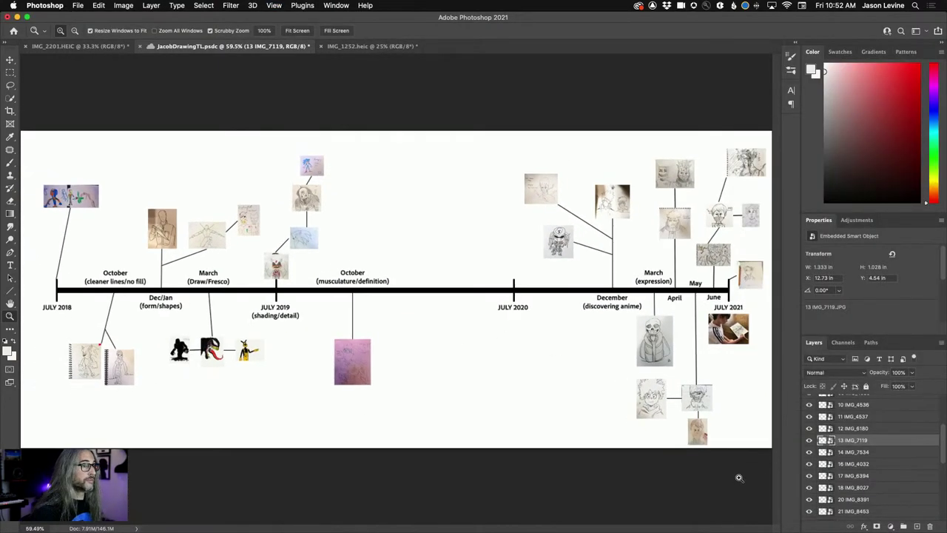
left_click(828, 451)
double_click(828, 452)
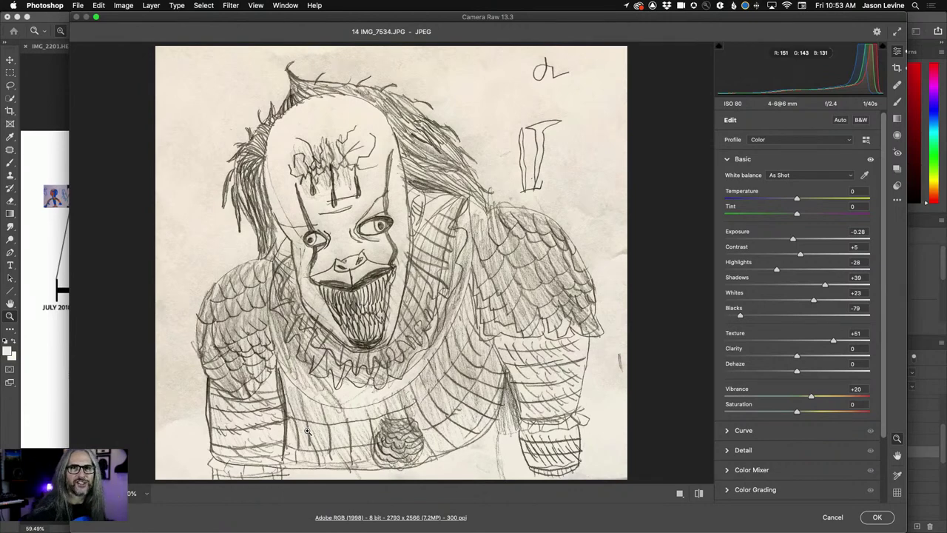
left_click(877, 516)
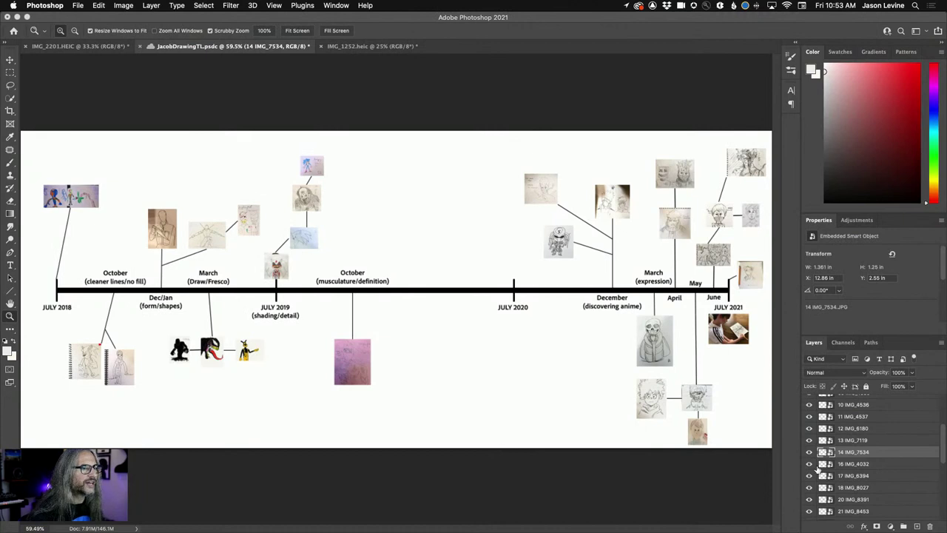
double_click(827, 466)
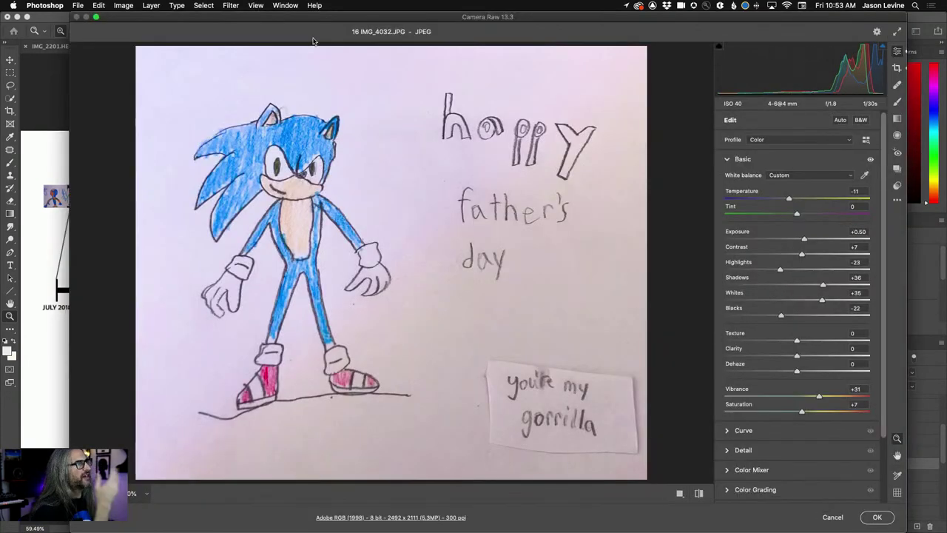
left_click_drag(299, 20, 439, 12)
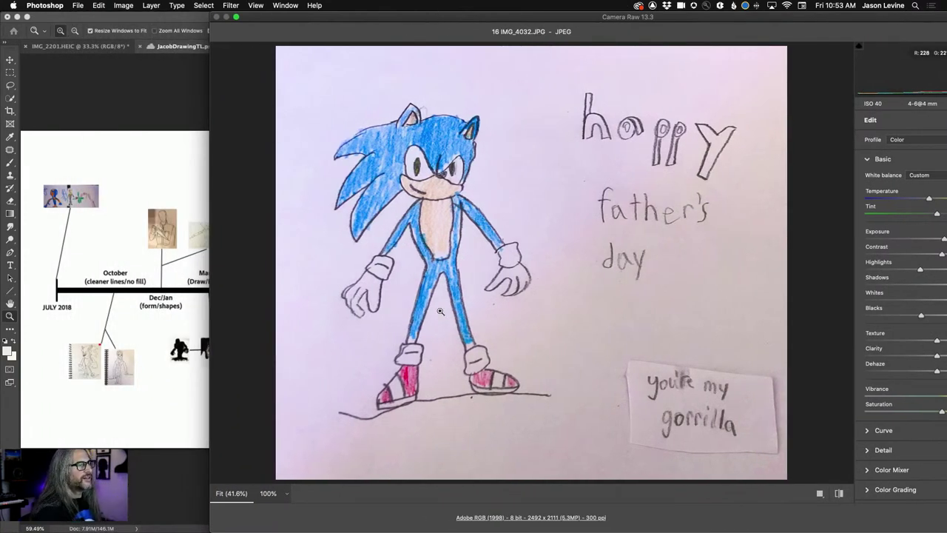
Step: Move Camera Raw aside, switch to Finder, compare the 02 IMG_0615.JPG preview side by side with 16 IMG_4032, and close the preview
left_click_drag(338, 18, 695, 9)
mouse_move(433, 527)
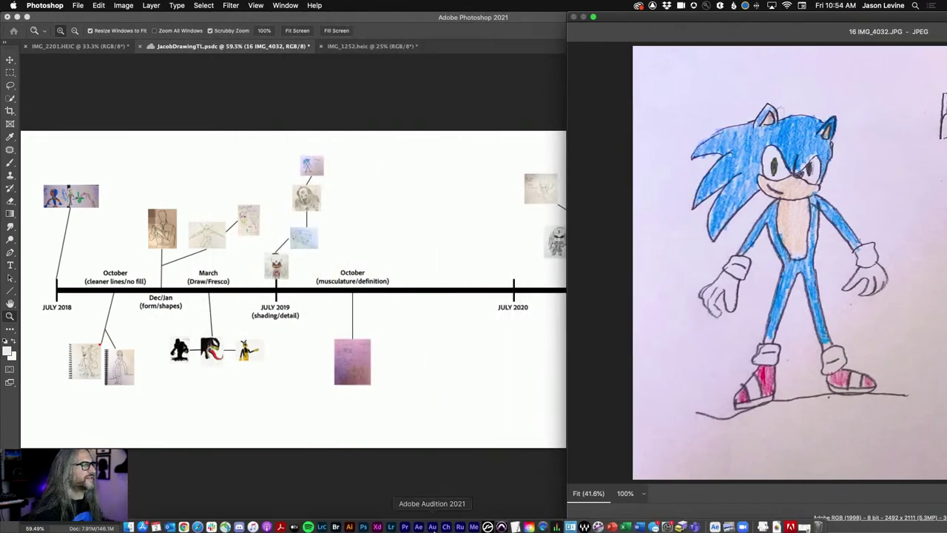
left_click(142, 527)
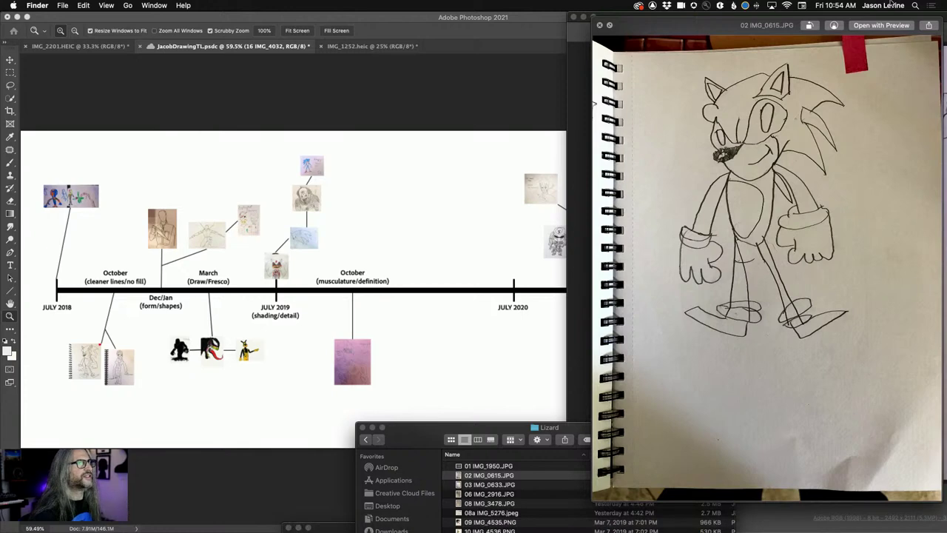
left_click_drag(694, 55, 391, 70)
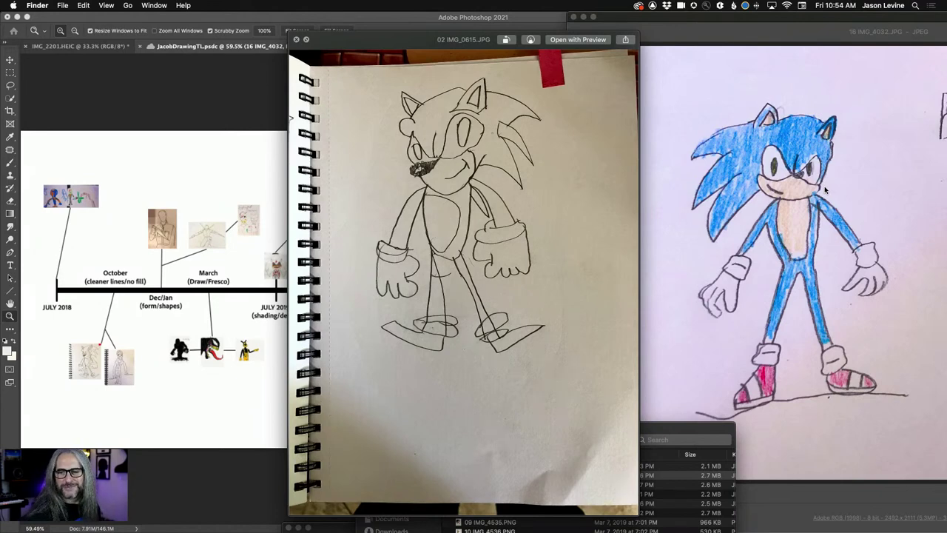
left_click(295, 40)
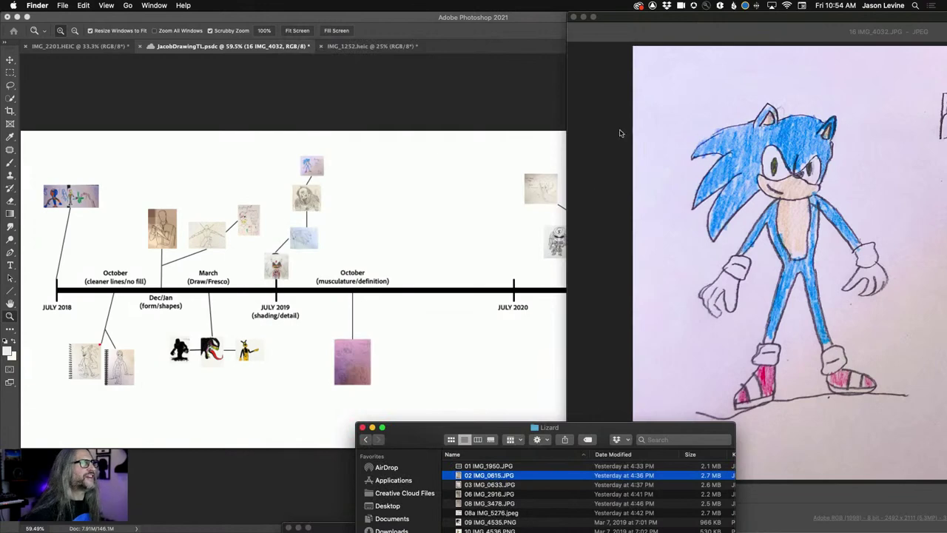
Step: Return to Camera Raw, close 16 IMG_4032 keeping its settings, and save the timeline document
left_click(662, 21)
double_click(662, 21)
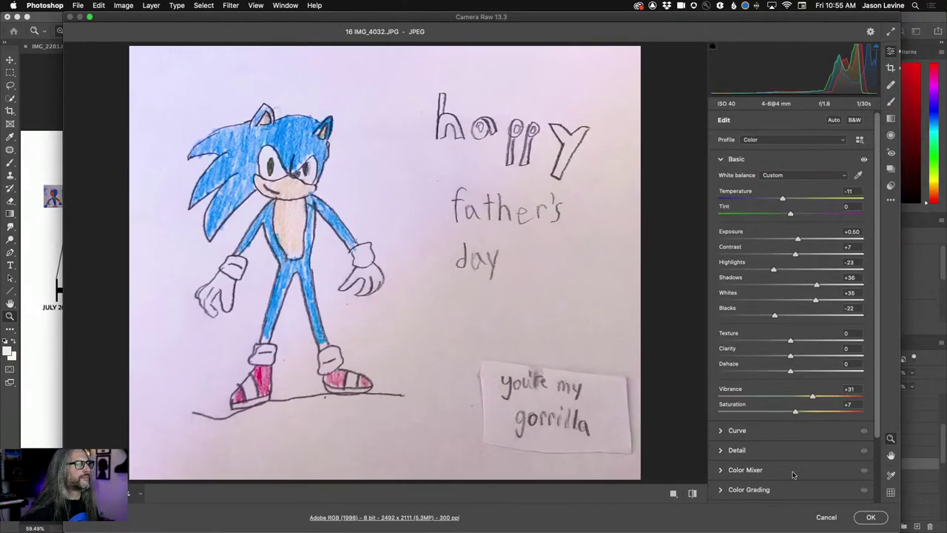
left_click(870, 517)
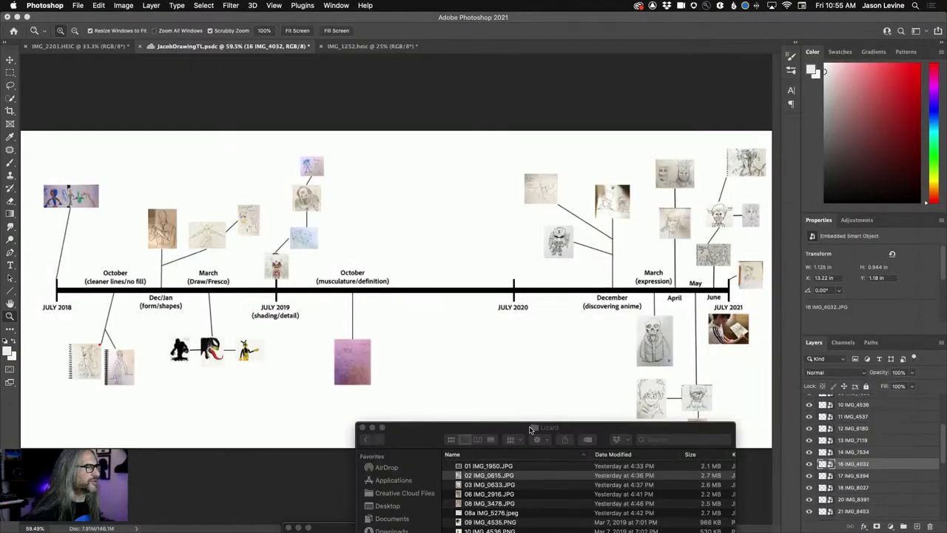
key("super+s")
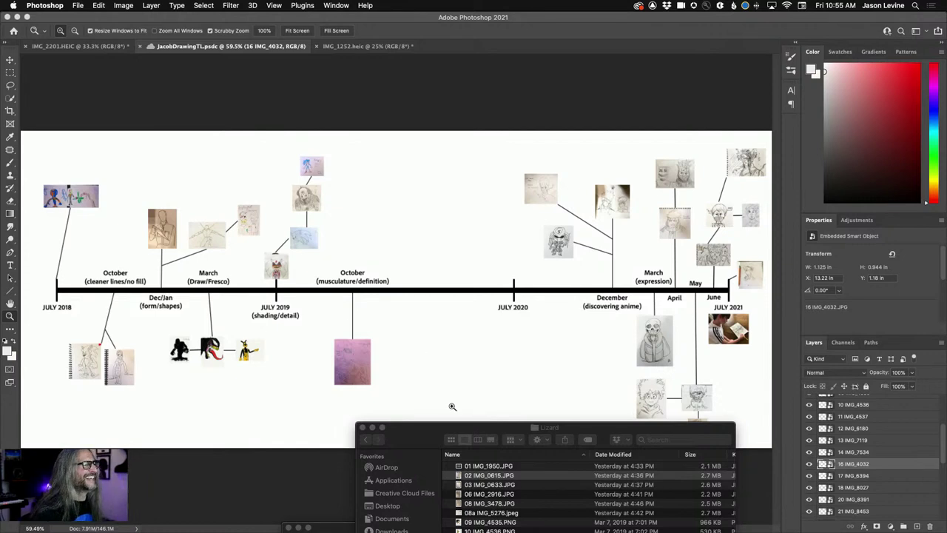
Step: Review the 17 IMG_6394 smart object in Camera Raw and close it keeping its settings
left_click(421, 332)
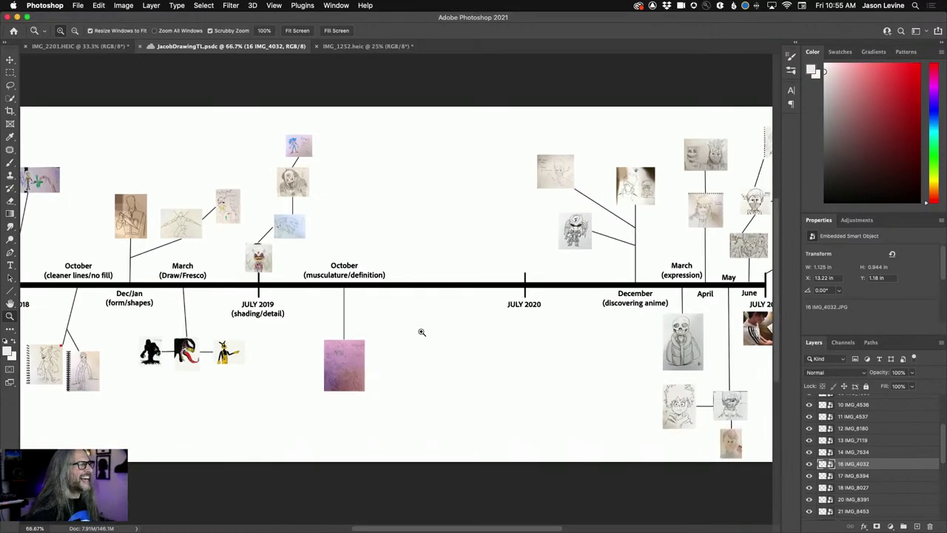
left_click(422, 332, "alt")
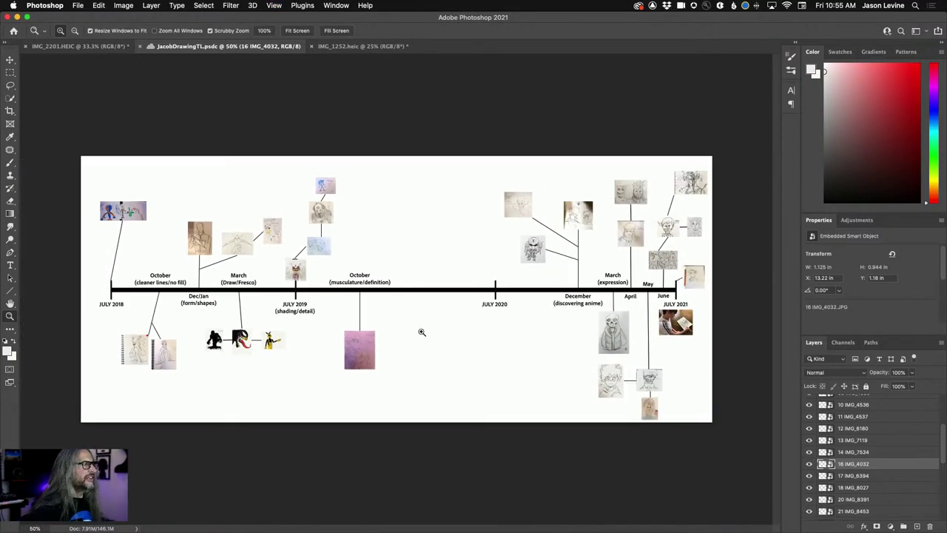
key("super+0")
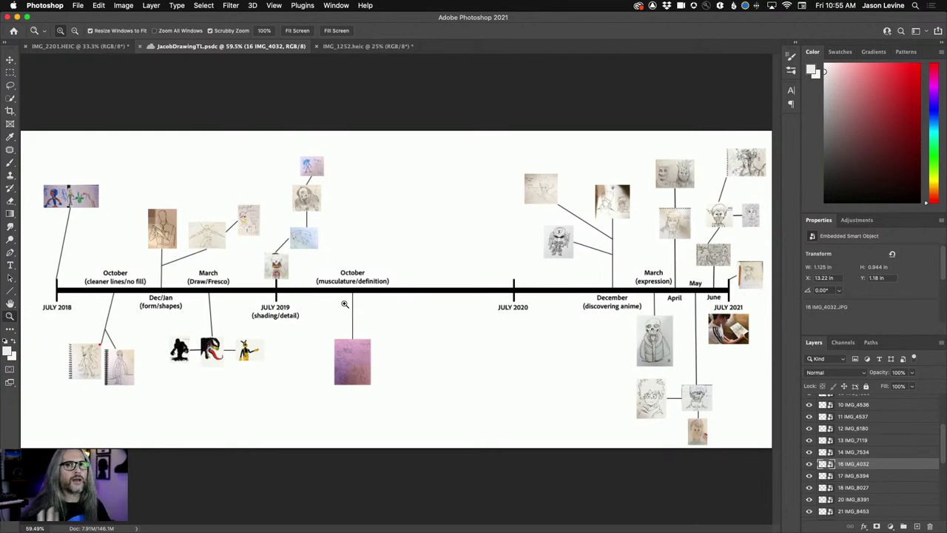
double_click(829, 476)
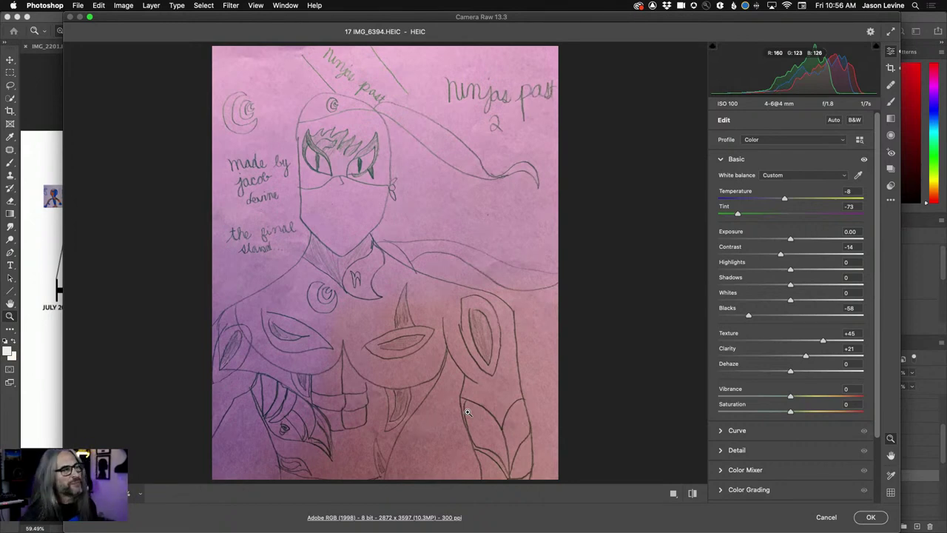
left_click(869, 517)
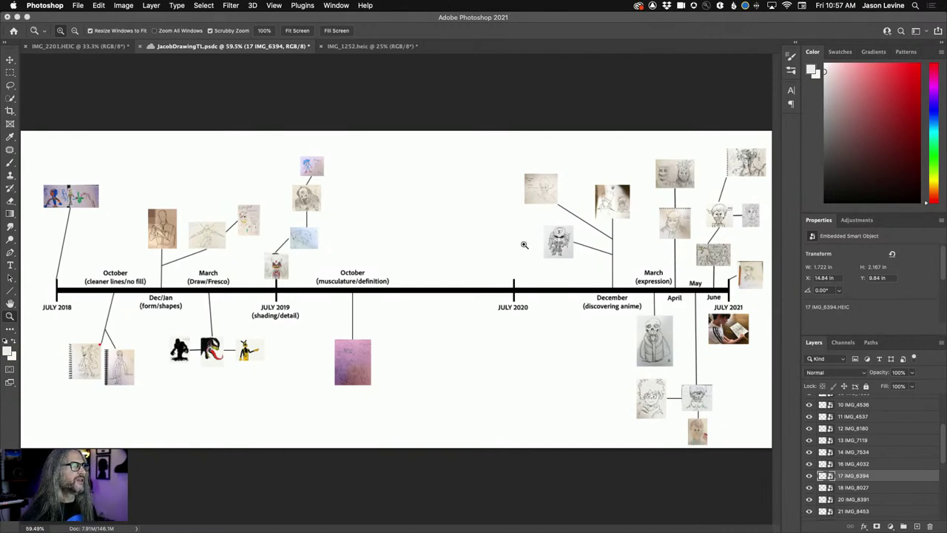
Step: Open the 18 IMG_8027 smart object in Camera Raw, decline discarding changes, and close it keeping its settings
scroll(893, 445, "down", 2)
scroll(893, 445, "down", 2)
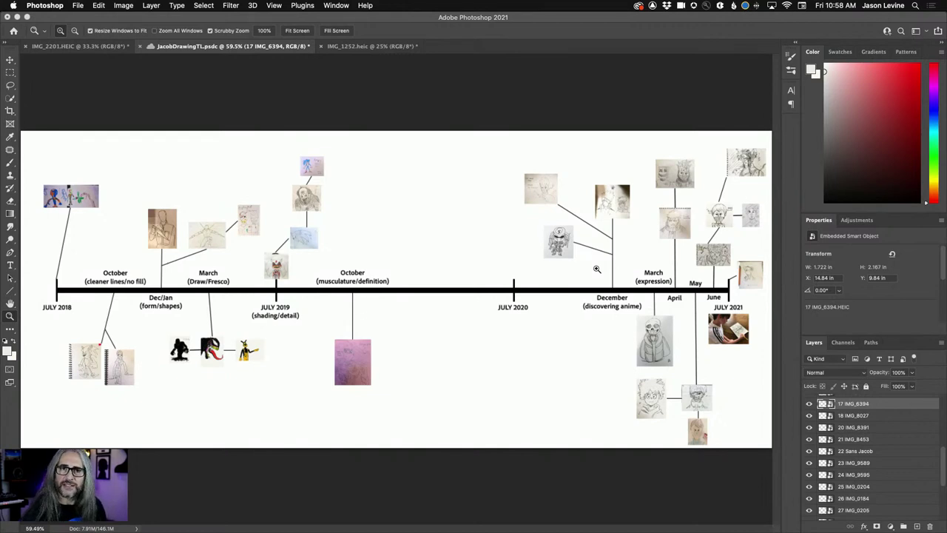
double_click(829, 417)
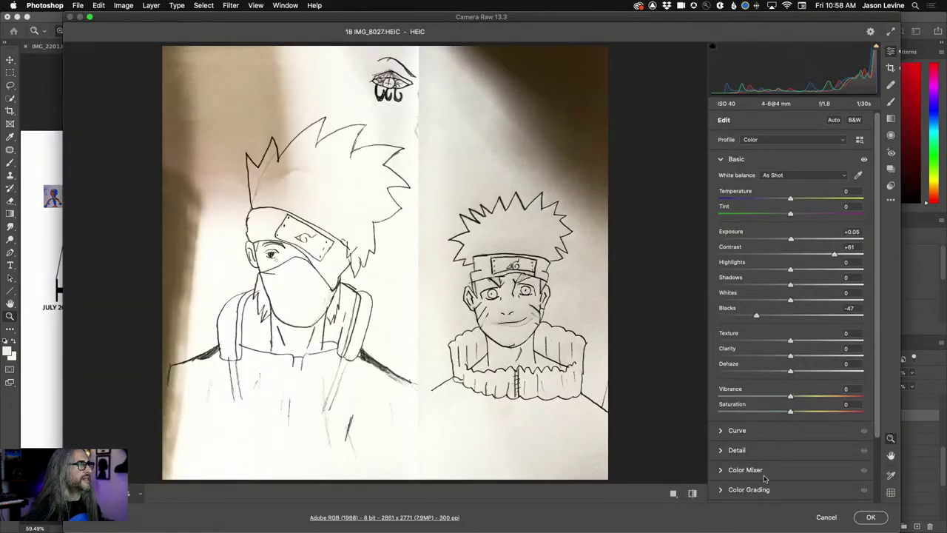
left_click(826, 516)
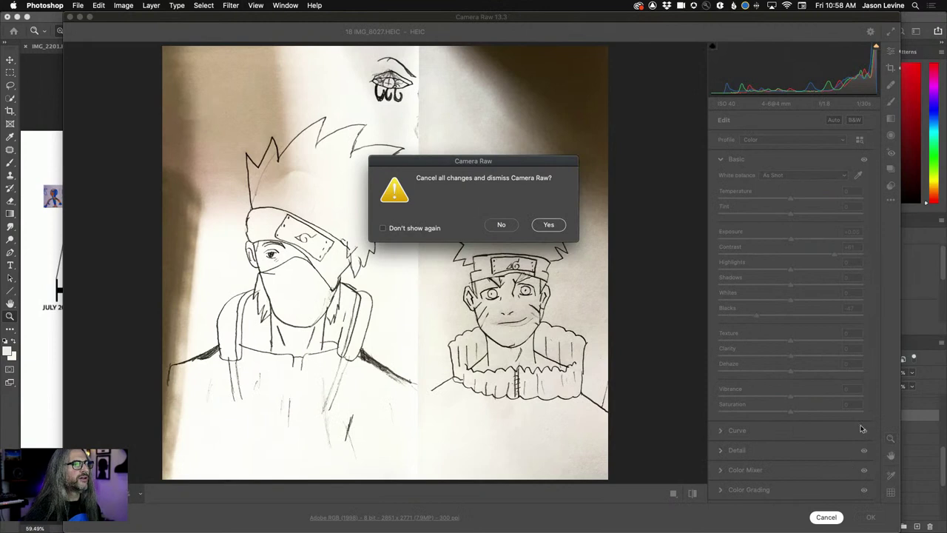
left_click(502, 224)
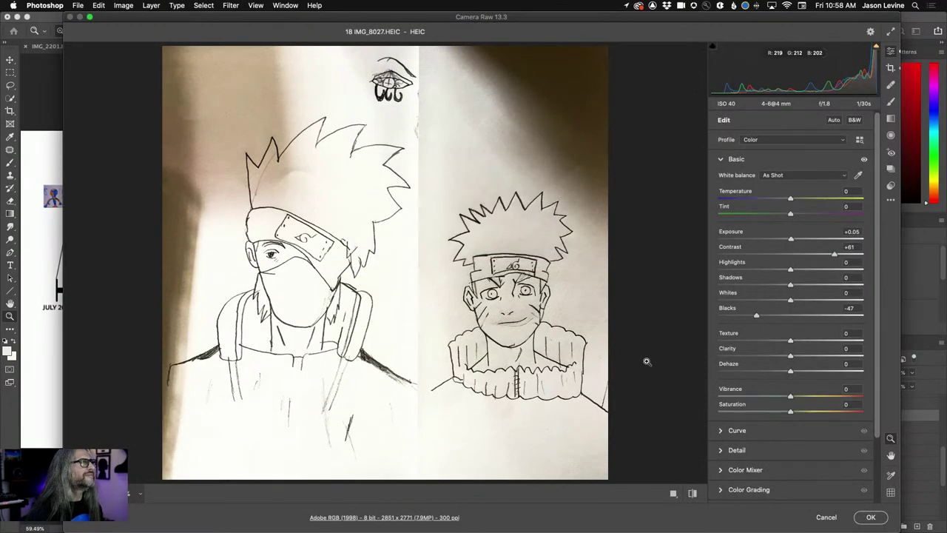
left_click(871, 517)
Step: Reopen 17 IMG_6394 in Camera Raw, decline discarding changes, and return to the timeline with its settings kept
double_click(830, 406)
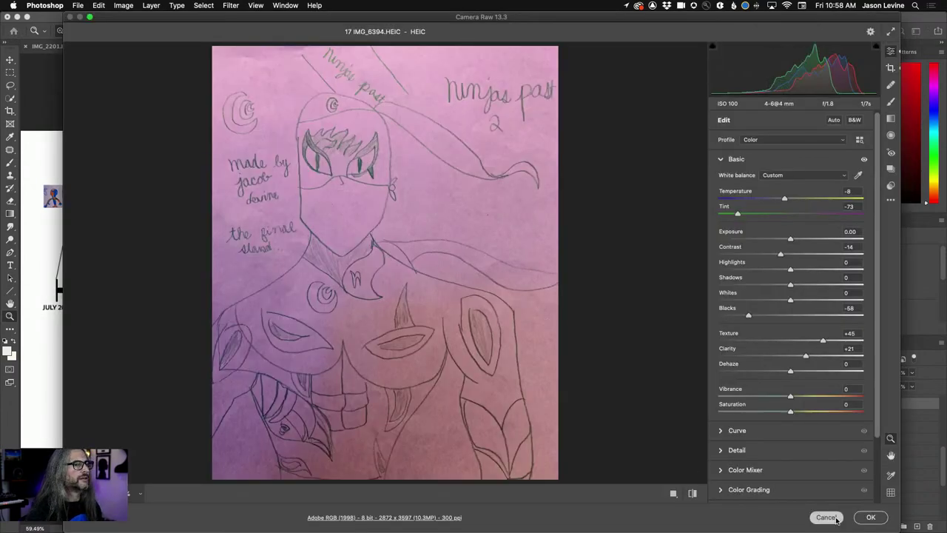
left_click(823, 517)
left_click(510, 224)
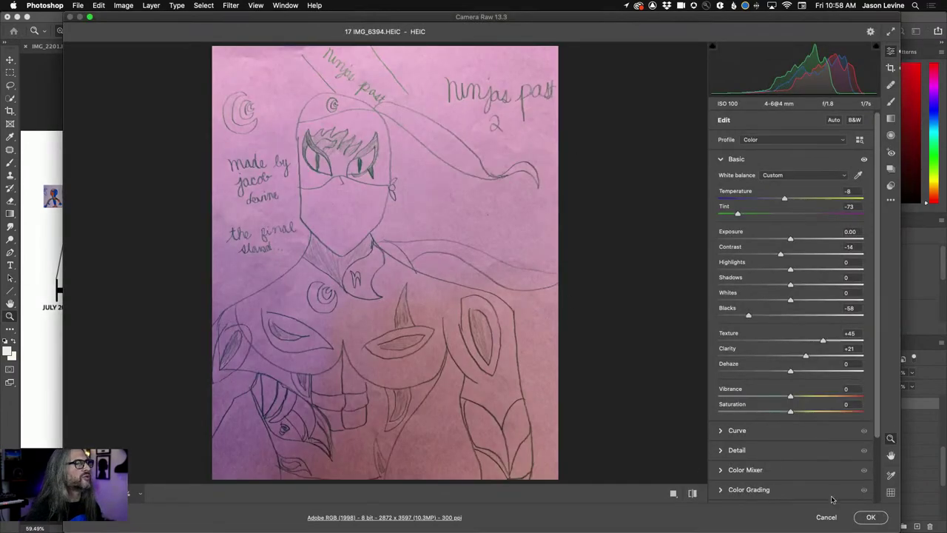
left_click(871, 516)
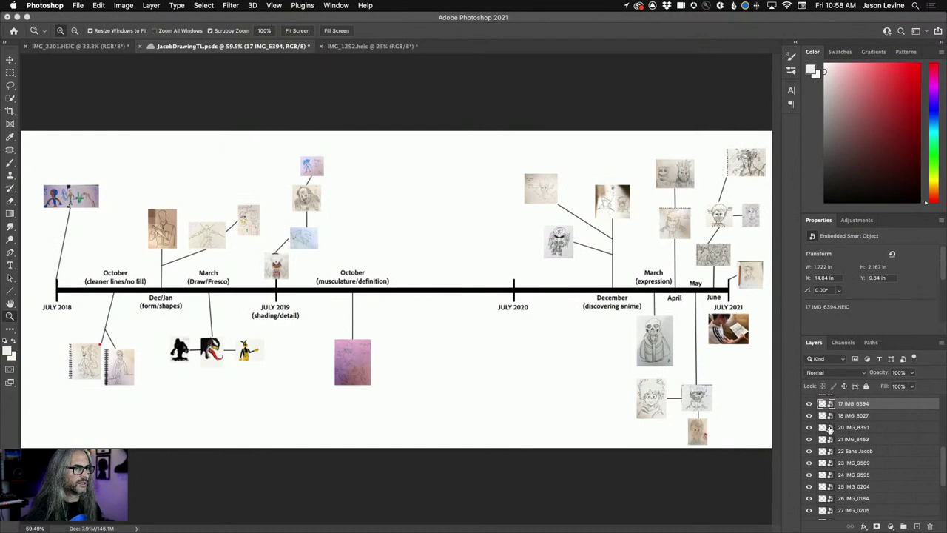
Step: Review the 20 IMG_8391 and 21 IMG_8453 smart objects in Camera Raw one after the other, keeping the settings of both
double_click(828, 429)
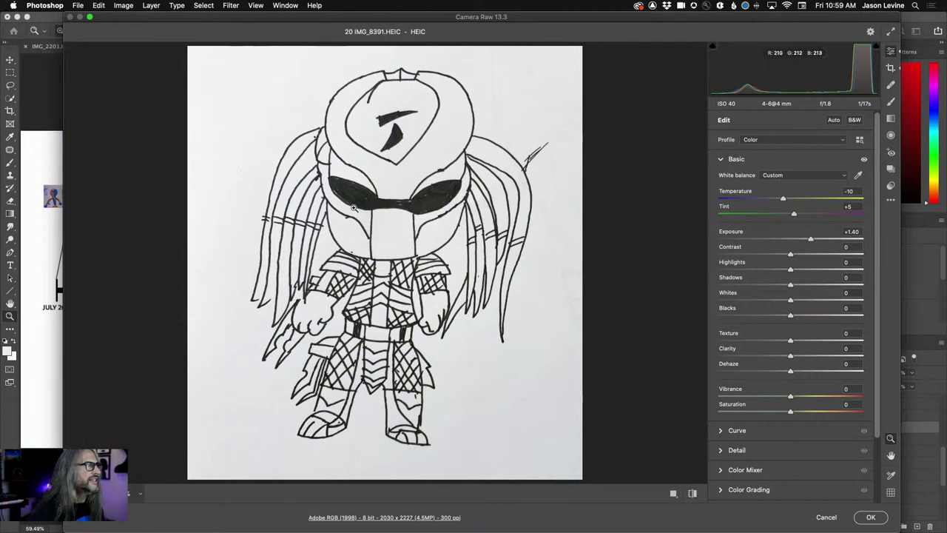
left_click(826, 516)
left_click(498, 225)
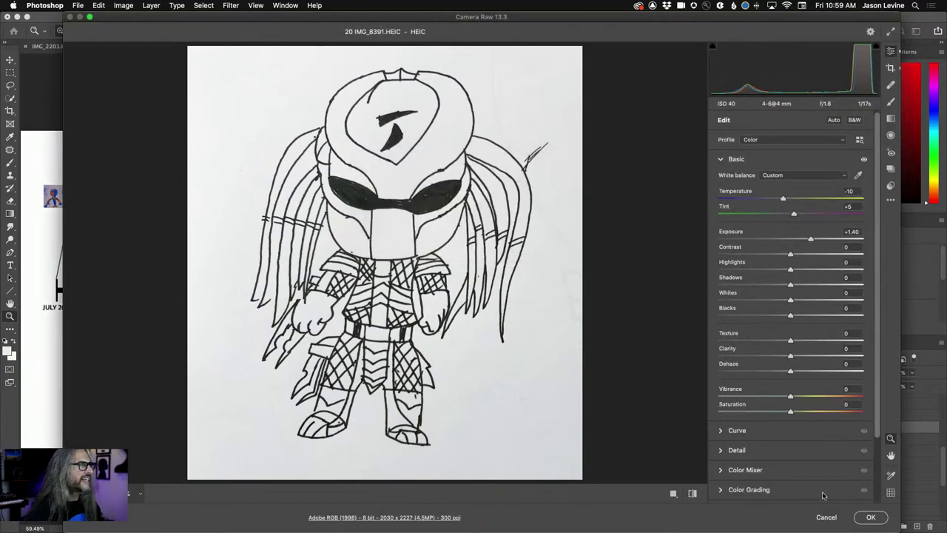
left_click(863, 515)
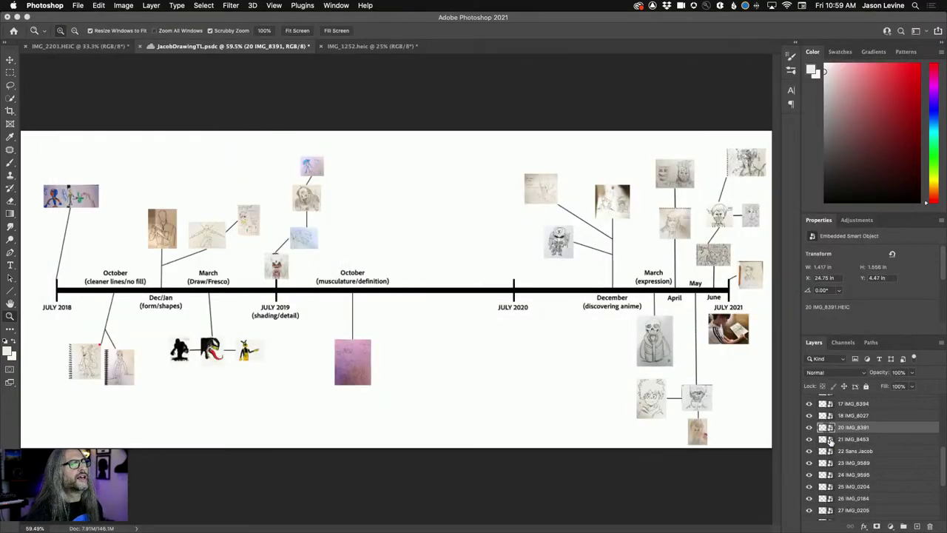
double_click(829, 441)
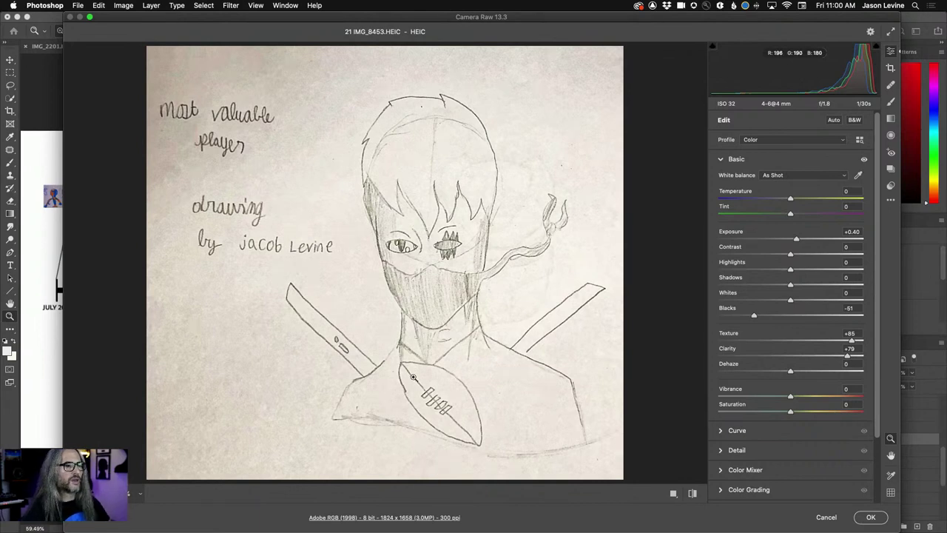
left_click(870, 517)
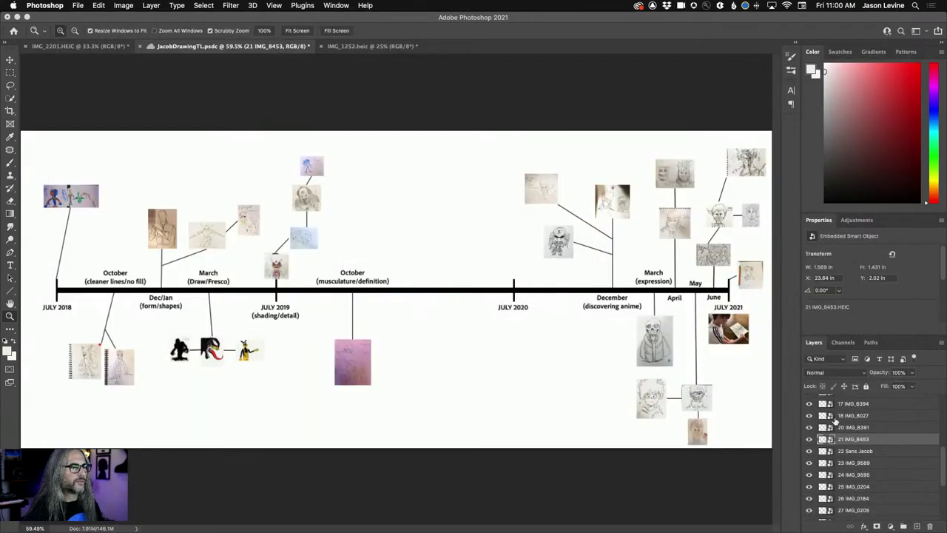
Step: Revisit 18 IMG_8027 and 21 IMG_8453 in Camera Raw to compare the two drawings, keeping the settings of both
double_click(830, 416)
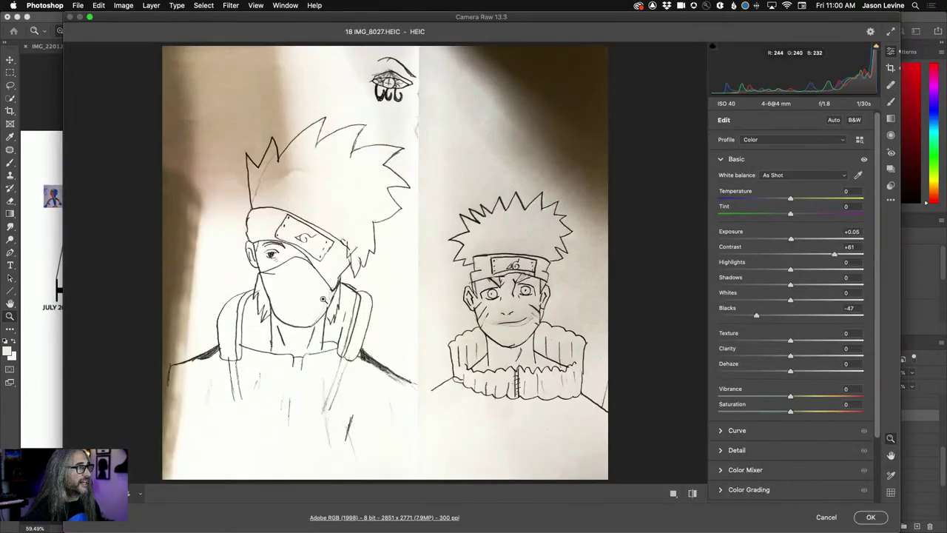
left_click_drag(308, 22, 316, 52)
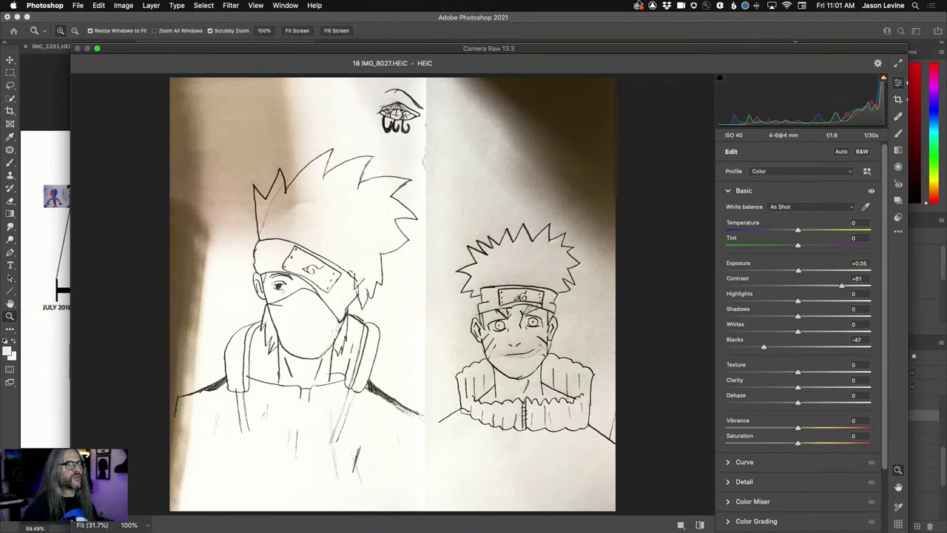
left_click_drag(627, 56, 625, 25)
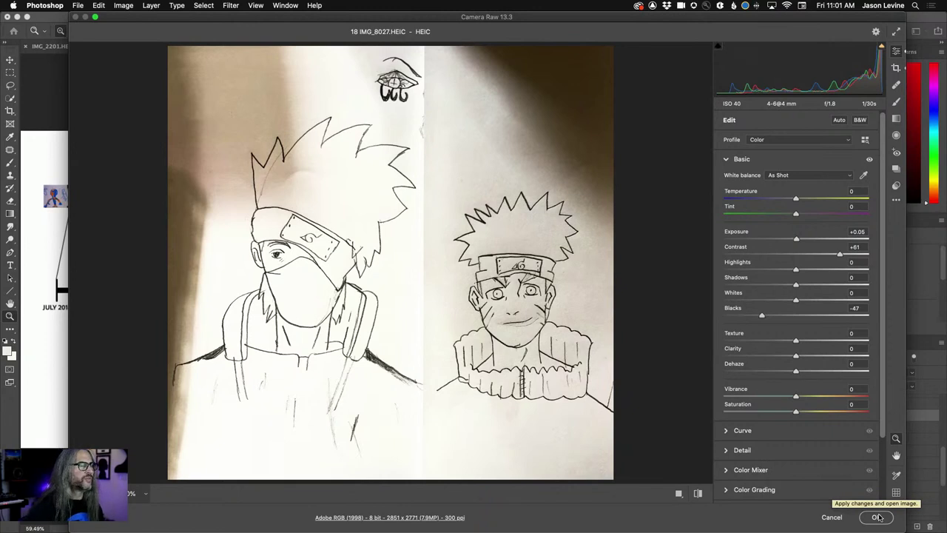
left_click(877, 517)
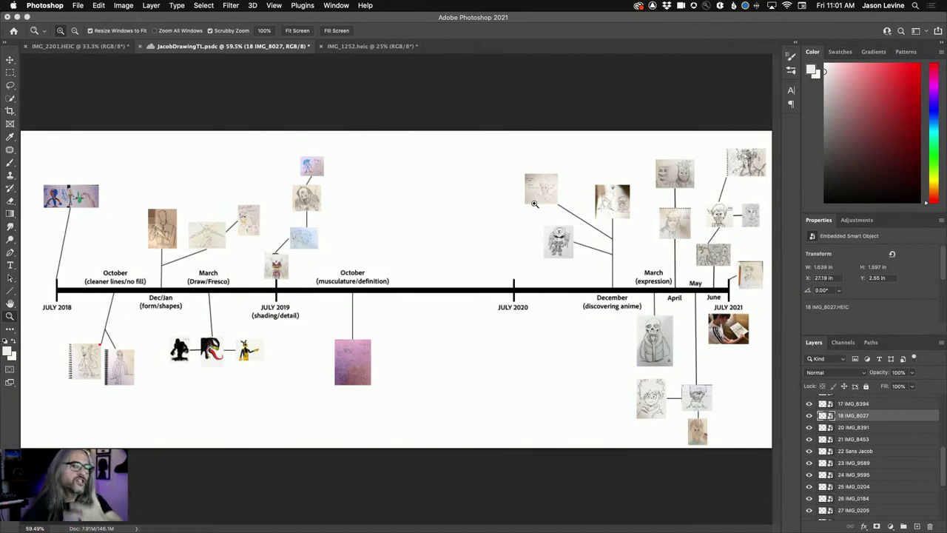
double_click(830, 440)
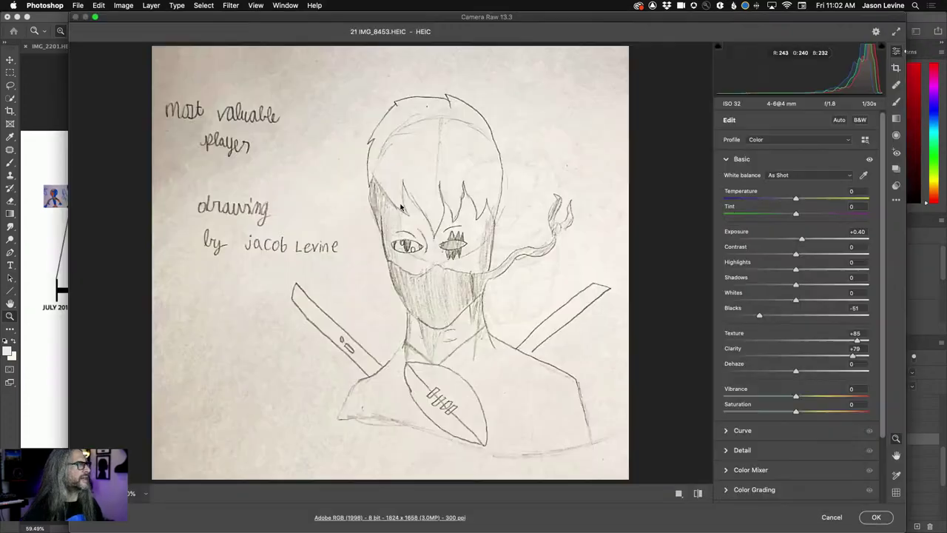
left_click(865, 515)
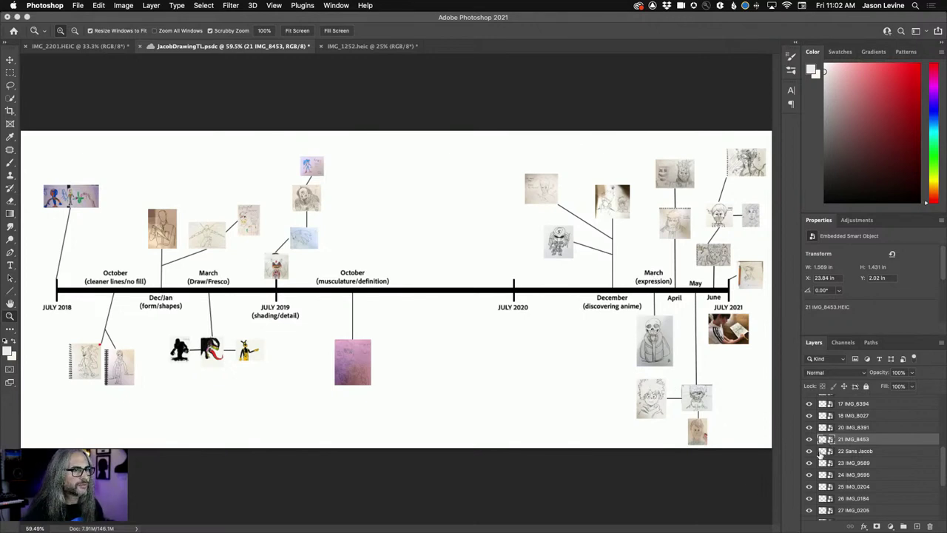
Step: Review the layer 22 skeleton drawing in Camera Raw, shifting its window to uncover the early timeline, and close it keeping its settings
double_click(829, 450)
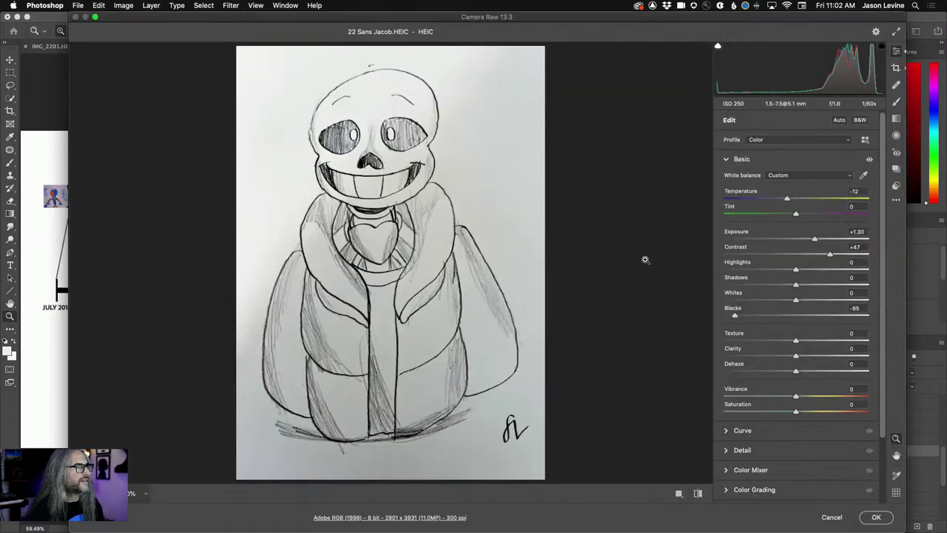
left_click_drag(309, 18, 551, 14)
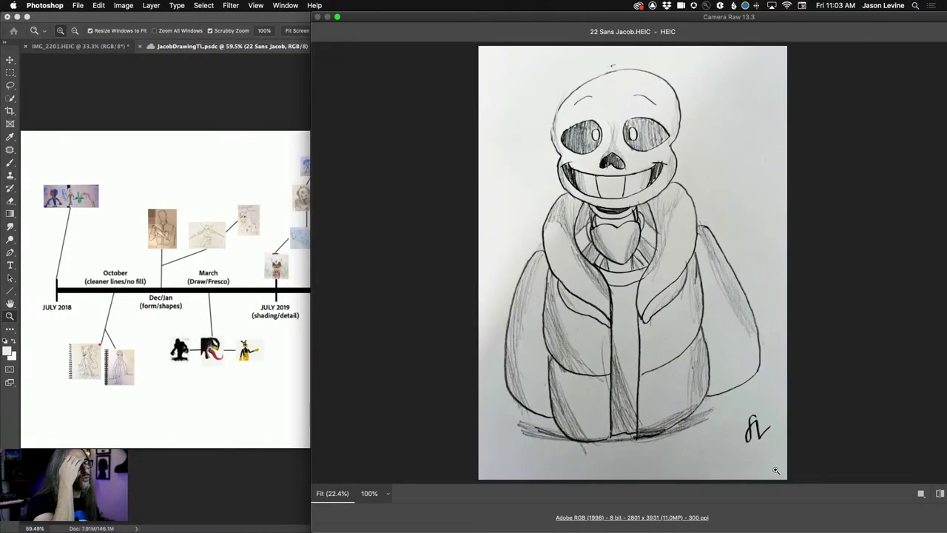
double_click(480, 24)
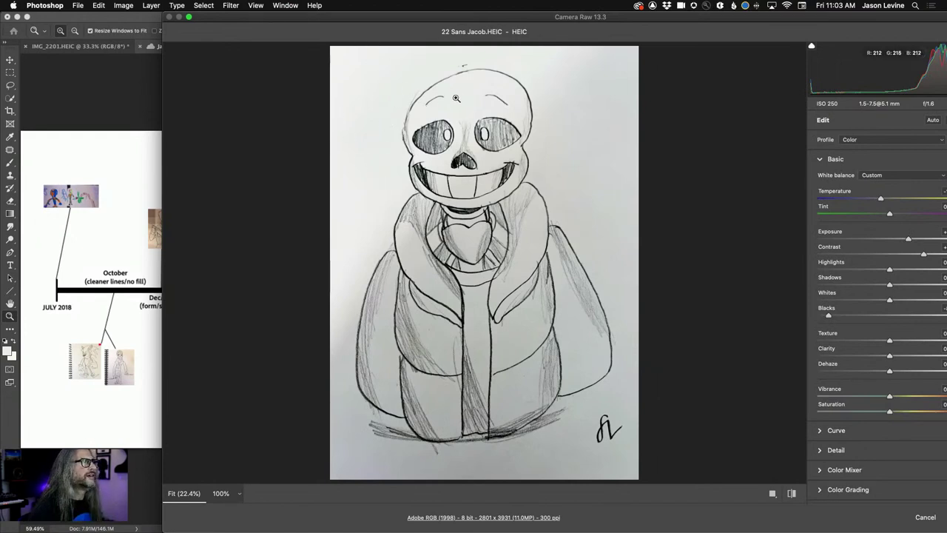
key("f")
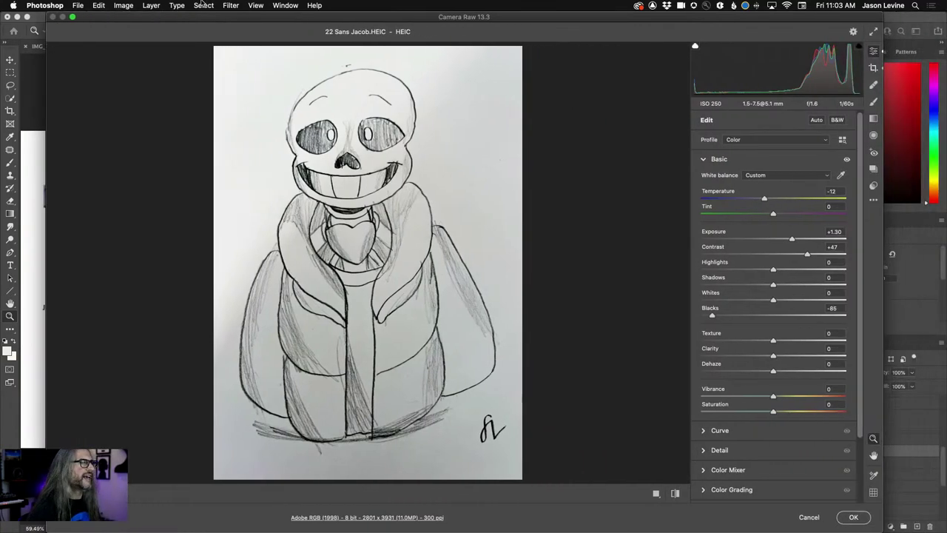
left_click(854, 517)
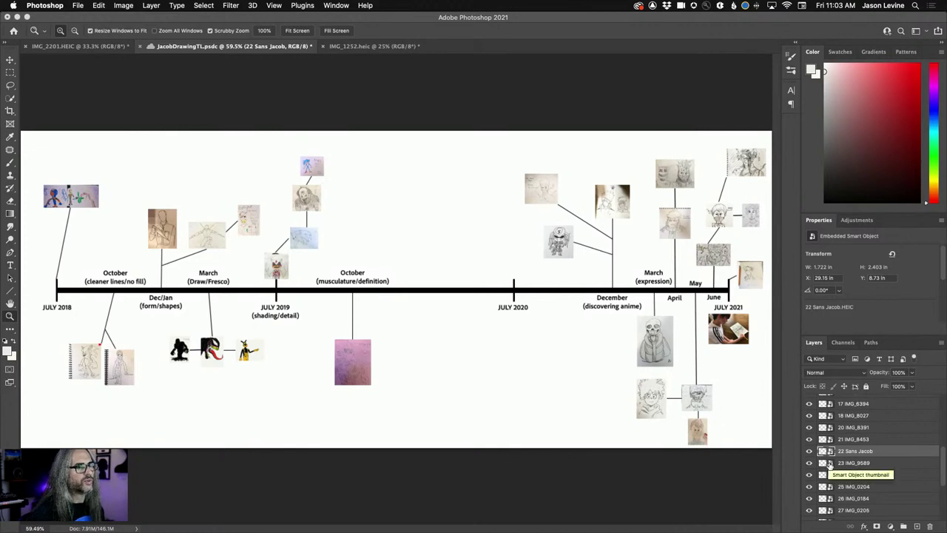
Step: Review 23 IMG_9589 in Camera Raw keeping its settings, and open 24 IMG_9595 with its window shifted to uncover the early timeline
double_click(830, 465)
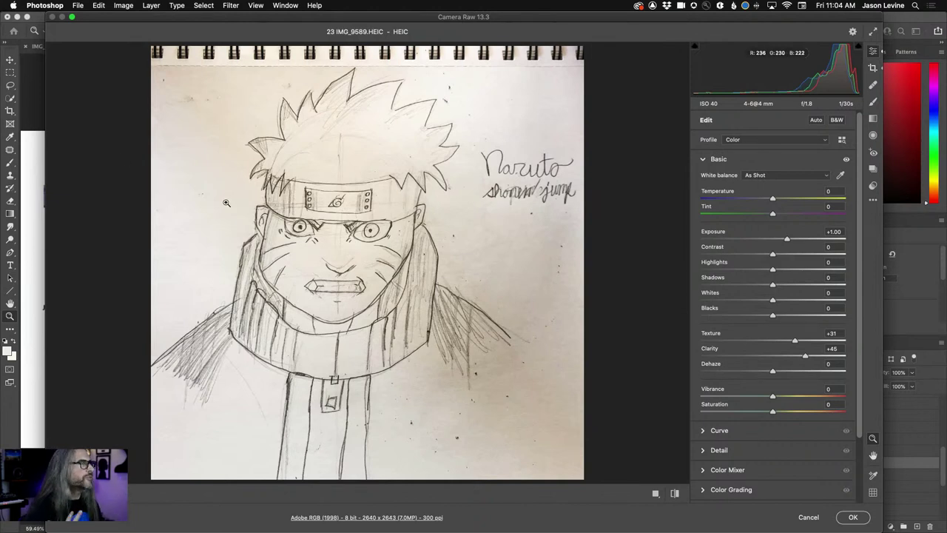
left_click(863, 519)
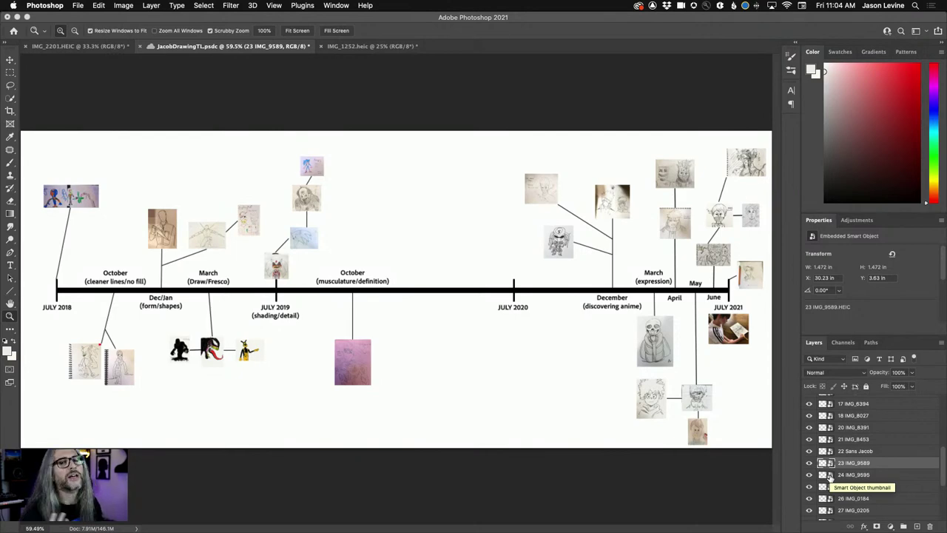
double_click(829, 477)
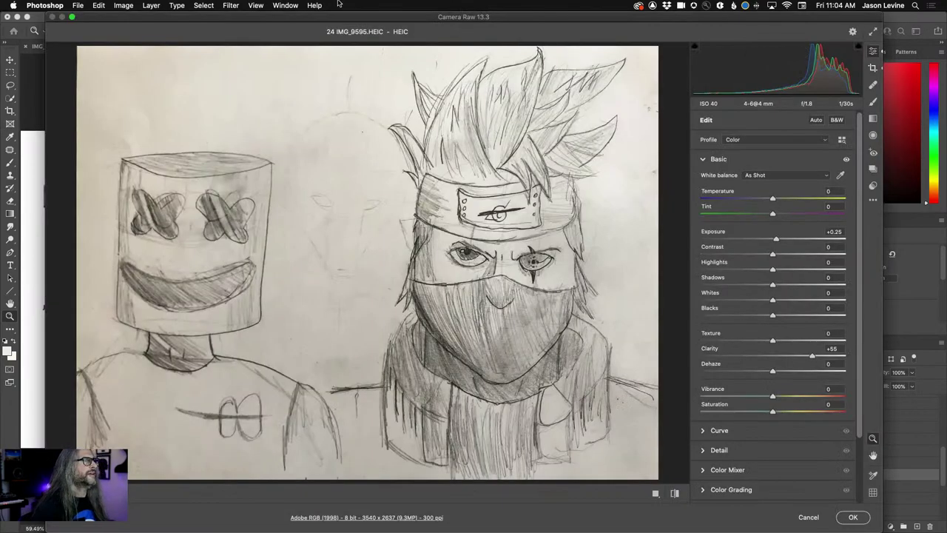
left_click_drag(338, 18, 408, 9)
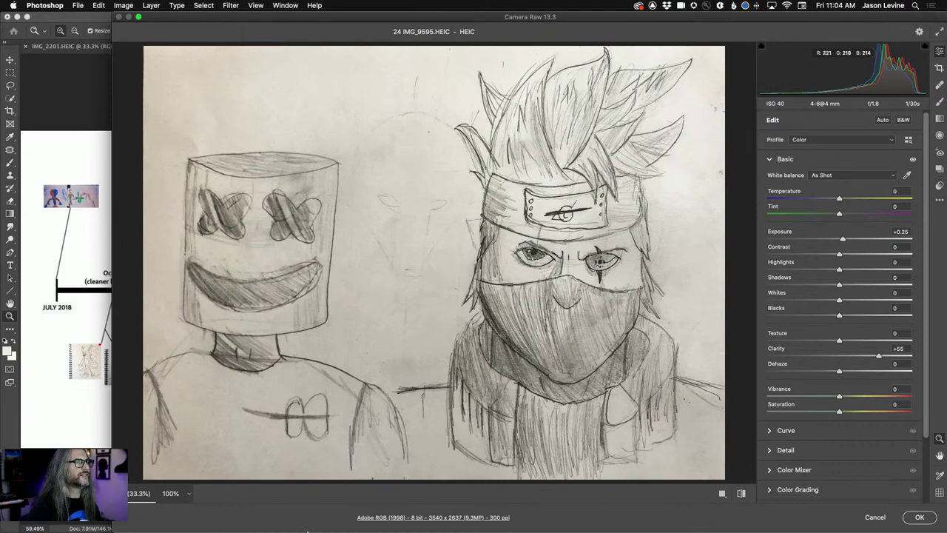
Step: Switch to Finder and preview the original 23 IMG_9589.HEIC from the Lizard folder
left_click(129, 523)
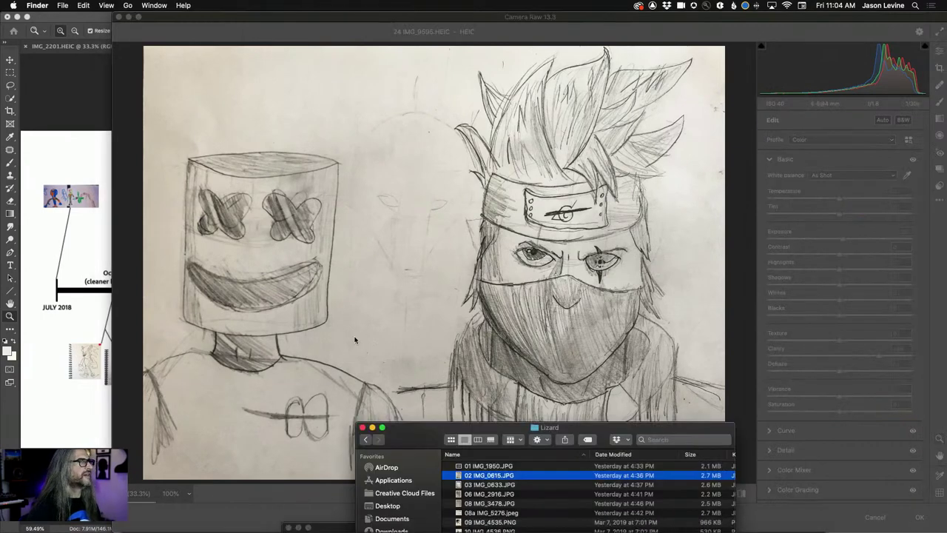
left_click_drag(405, 435, 87, 152)
scroll(175, 302, "down", 5)
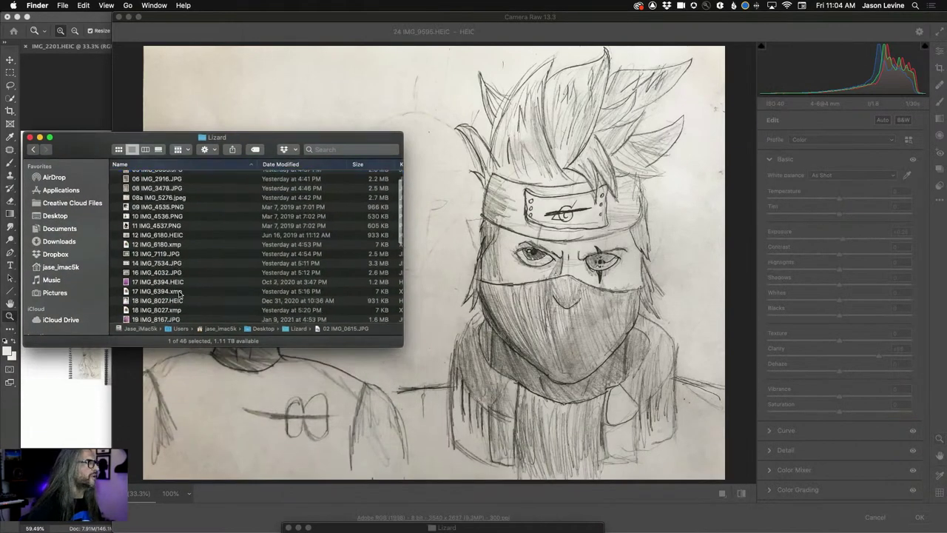
scroll(175, 301, "down", 1)
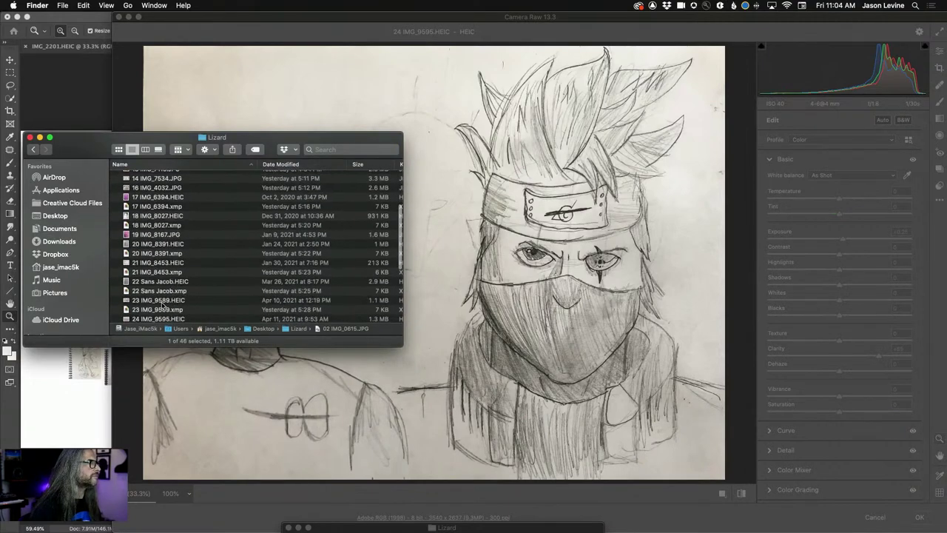
left_click(162, 301)
key("space")
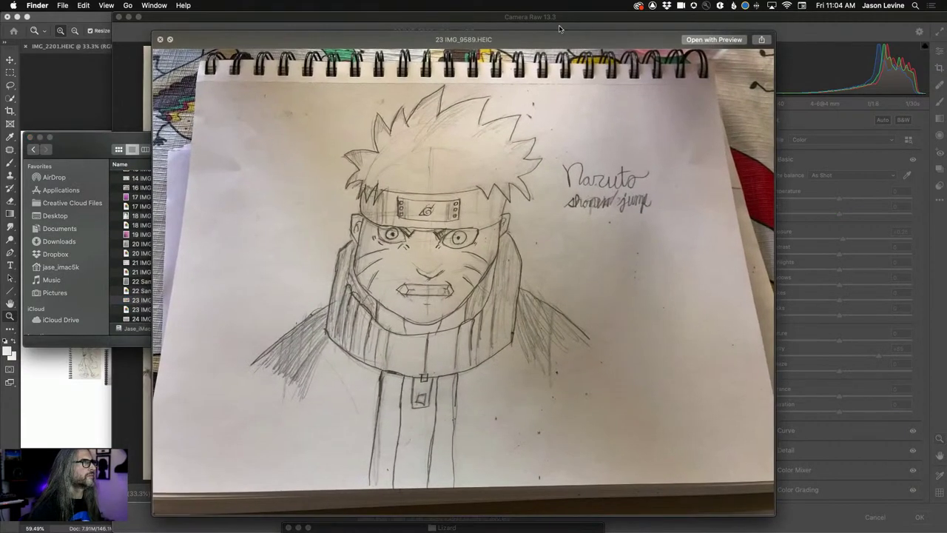
Step: Compare the previewed original side by side with the 24 IMG_9595 drawing, and return to its Camera Raw window
mouse_move(568, 45)
left_mouse_down()
mouse_move(358, 61)
mouse_move(242, 20)
mouse_move(238, 45)
left_mouse_up()
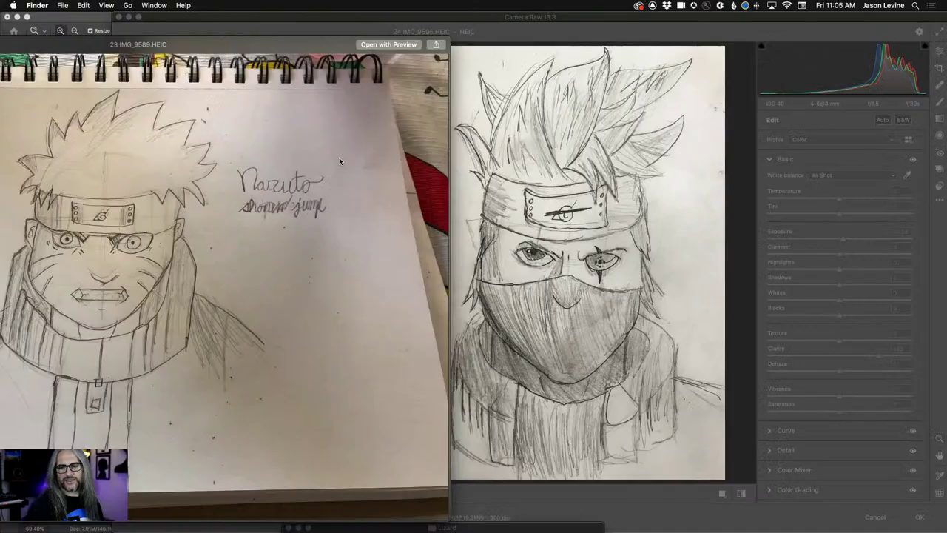
left_click_drag(22, 49, 369, 76)
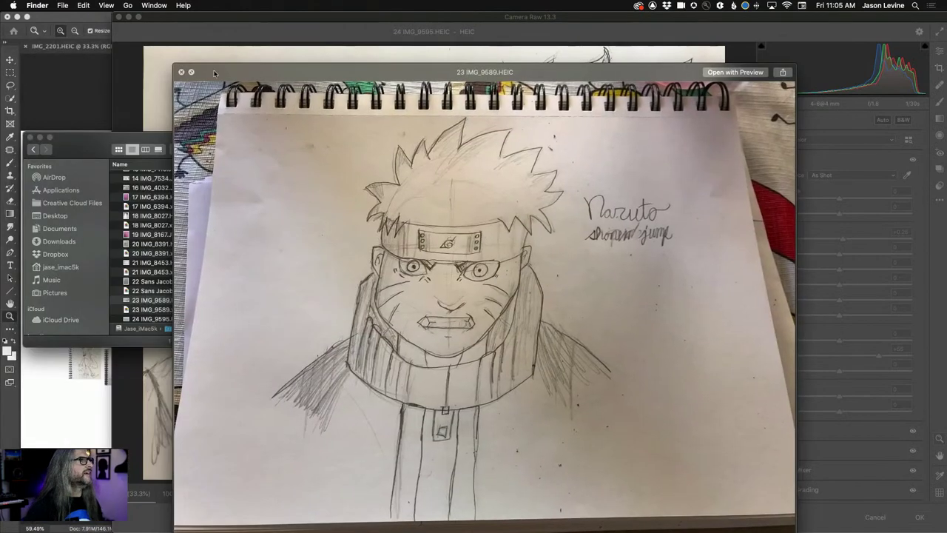
left_click(152, 71)
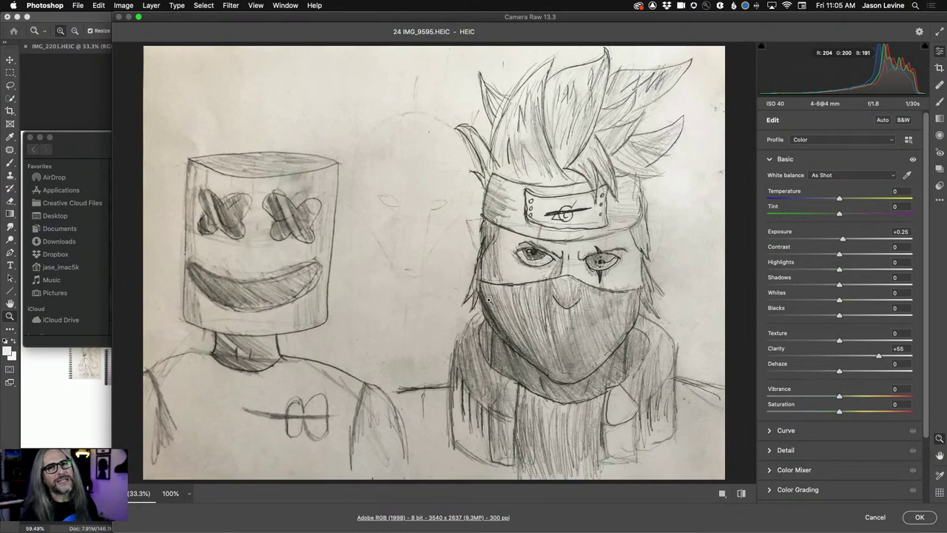
Step: Close 24 IMG_9595 keeping its Camera Raw settings, and save the JacobDrawingTL document
left_click(919, 516)
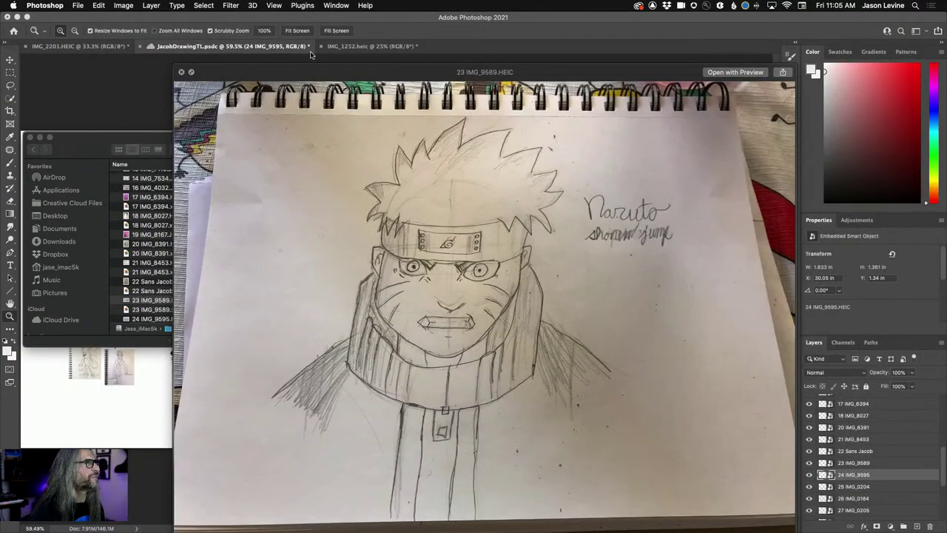
left_click(463, 31)
key("super+s")
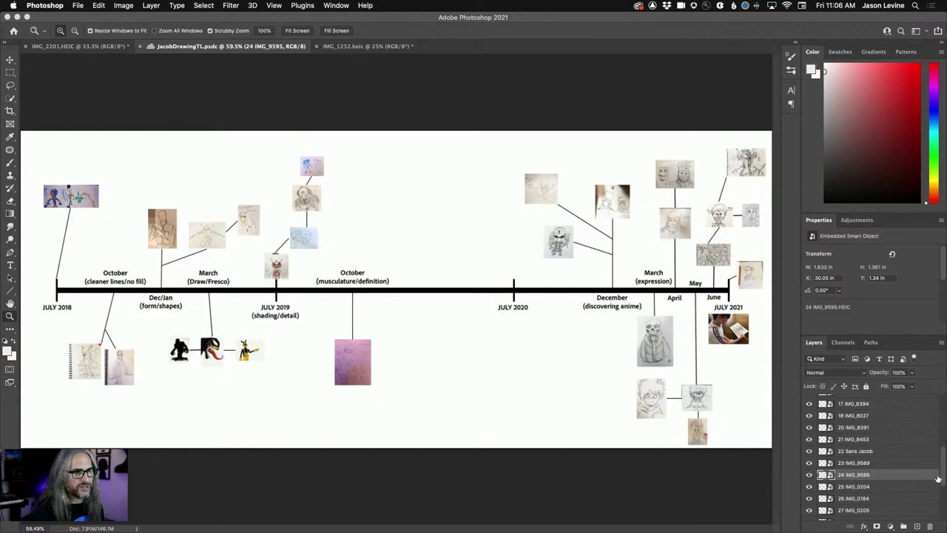
Step: Review the 25 IMG_0204 smart object in Camera Raw and close it keeping its settings
left_click_drag(941, 475, 944, 493)
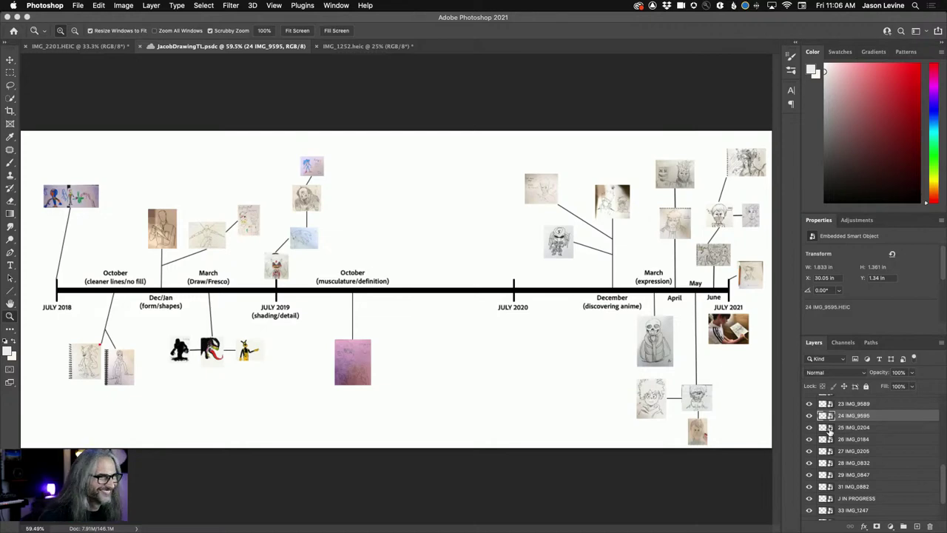
left_click(830, 429)
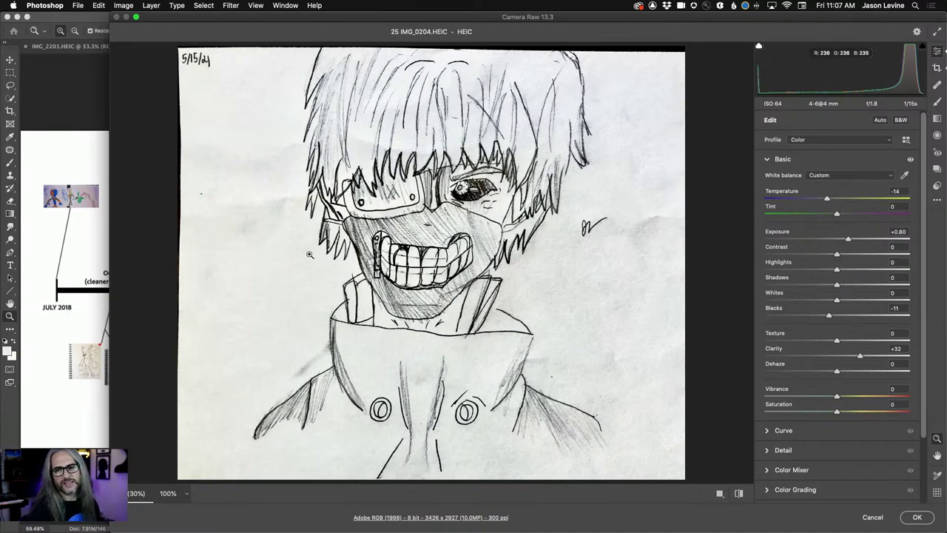
left_click(916, 517)
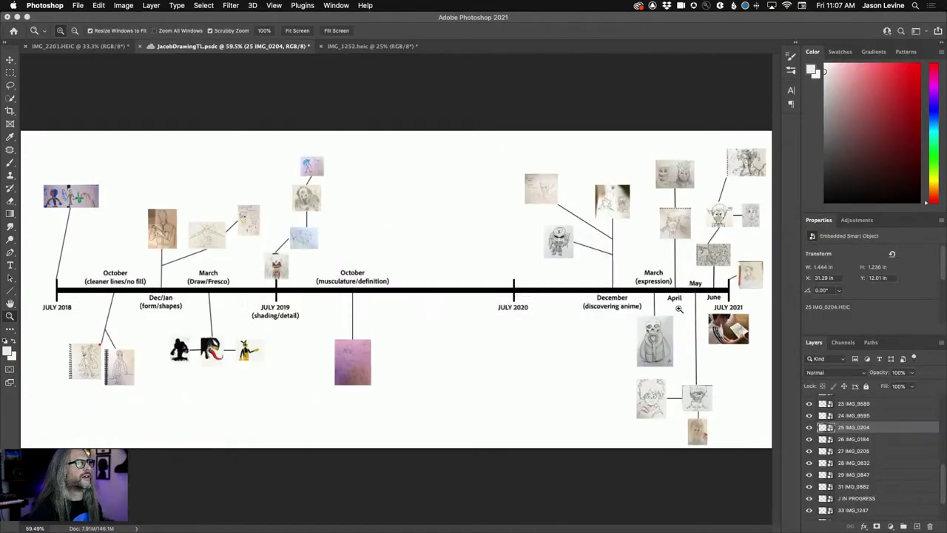
Step: Review the colored portrait 26 IMG_0184 in Camera Raw, noting its signature and date, and close it keeping its settings
left_click(830, 440)
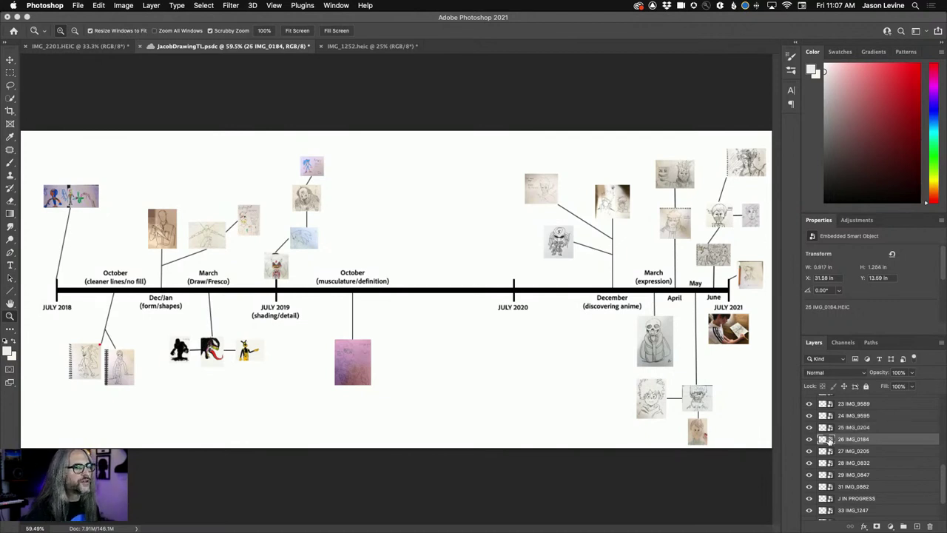
double_click(829, 439)
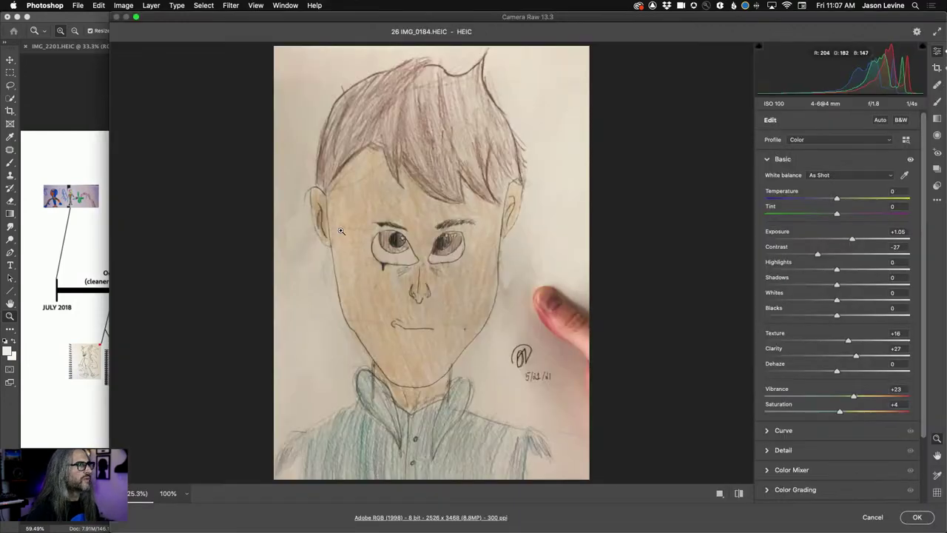
left_click_drag(526, 379, 533, 388)
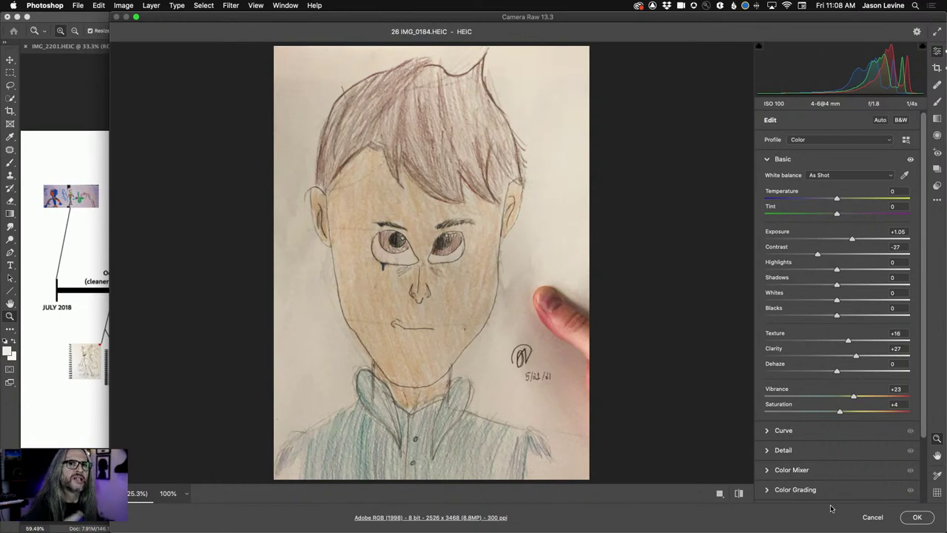
left_click(916, 518)
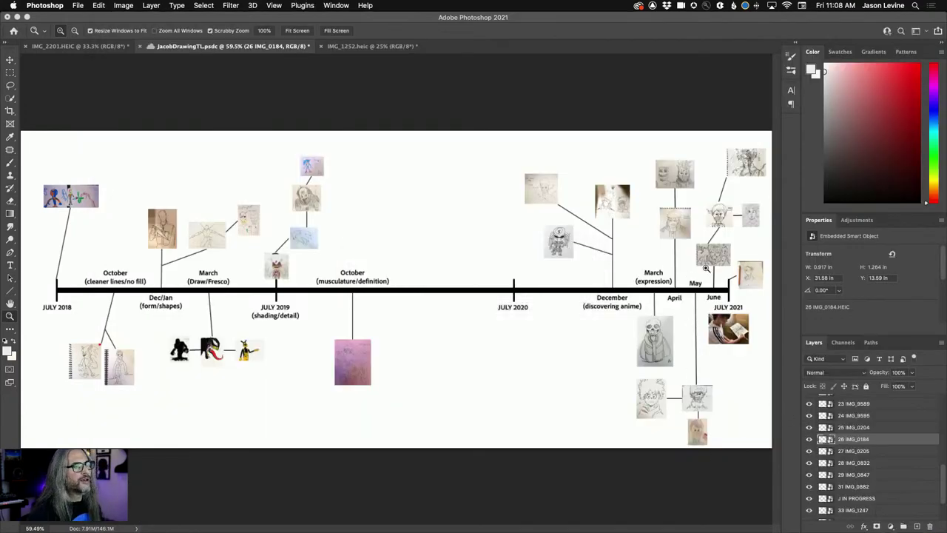
Step: Review 27 IMG_0205 in Camera Raw keeping its settings, and open 28 IMG_0832 to inspect the signature and date near the spiral binding
double_click(827, 452)
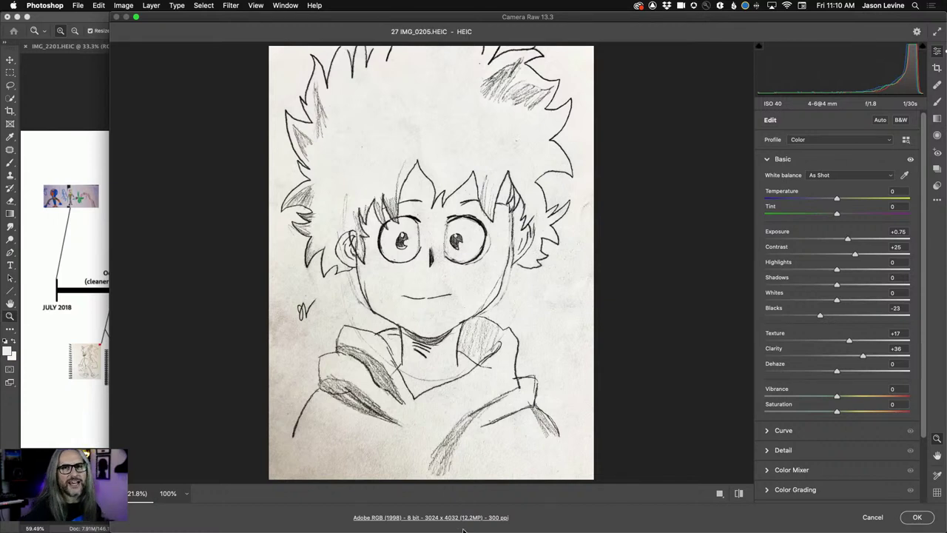
left_click(917, 517)
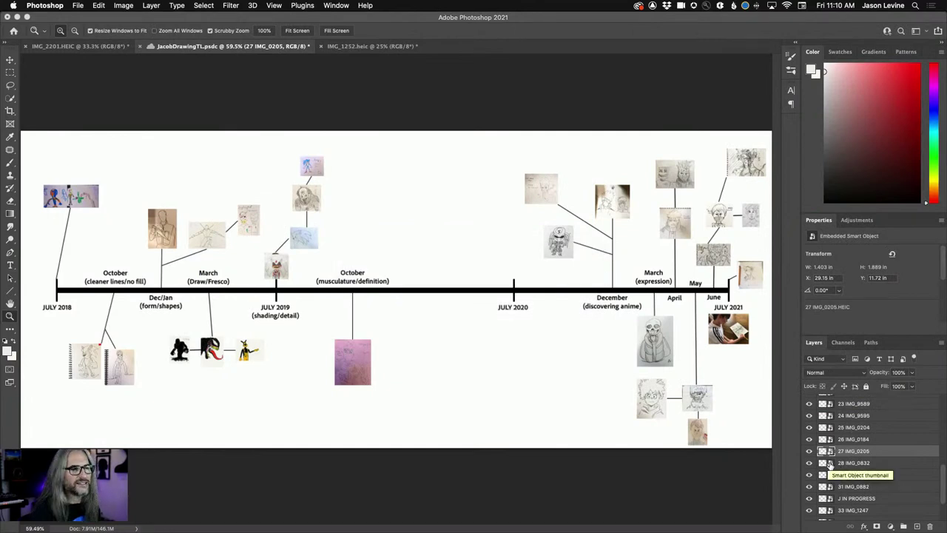
double_click(829, 465)
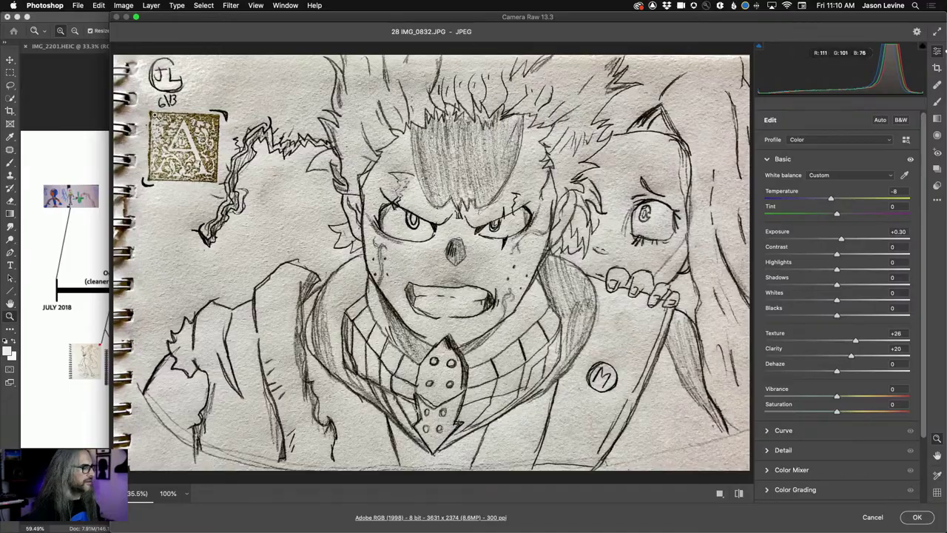
left_click_drag(151, 100, 159, 107)
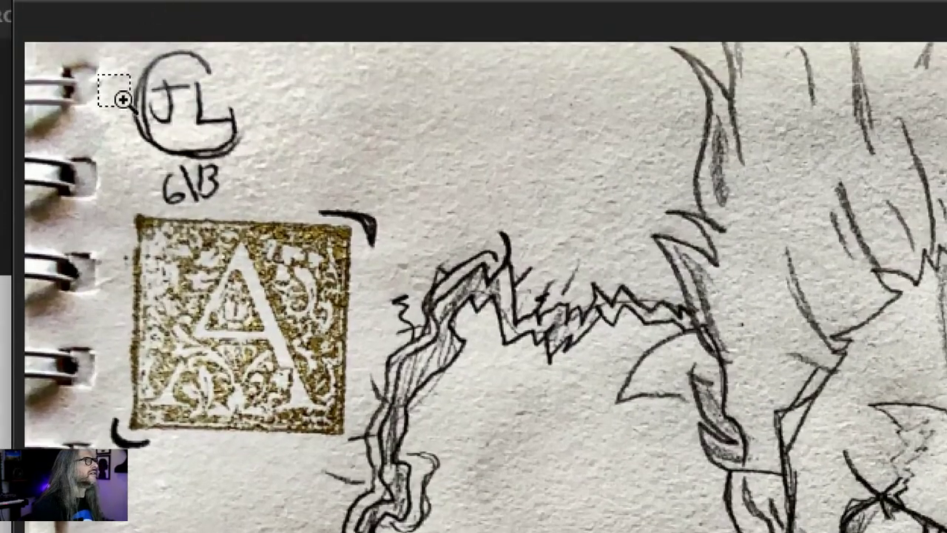